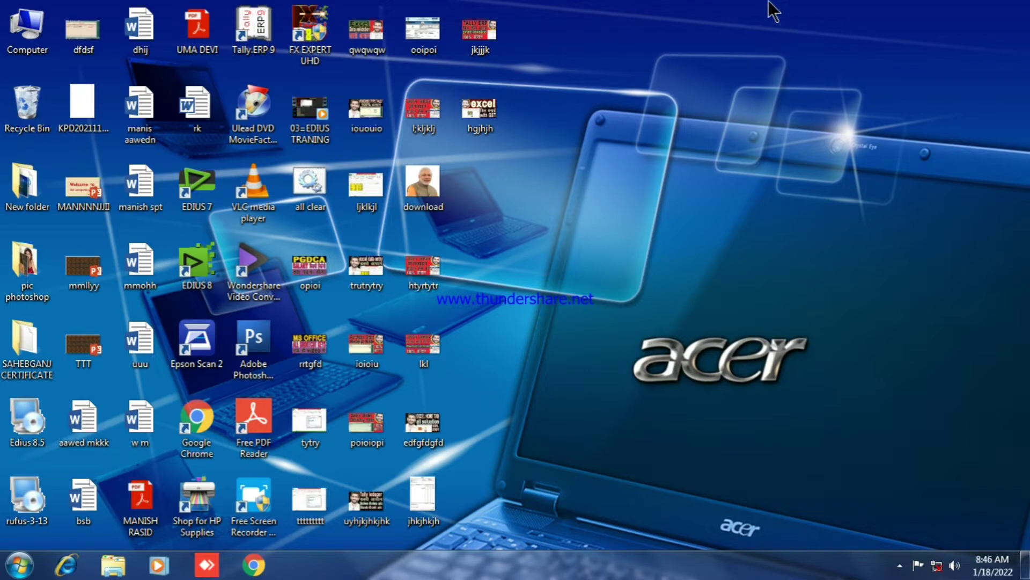
- Start Tally.ERP 9 in Educational Mode and open the form for creating a company
click(19, 565)
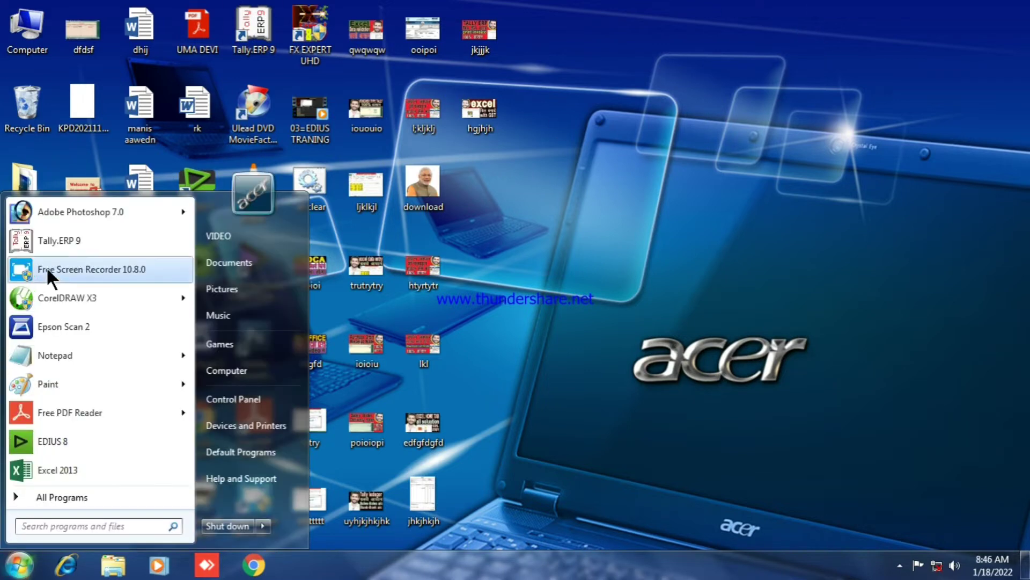
click(59, 239)
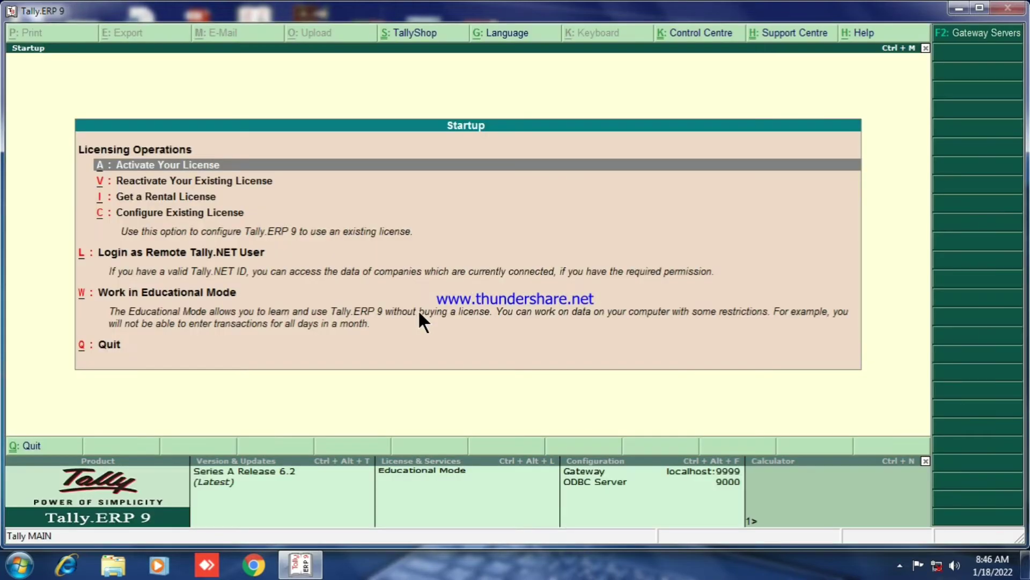
key(w)
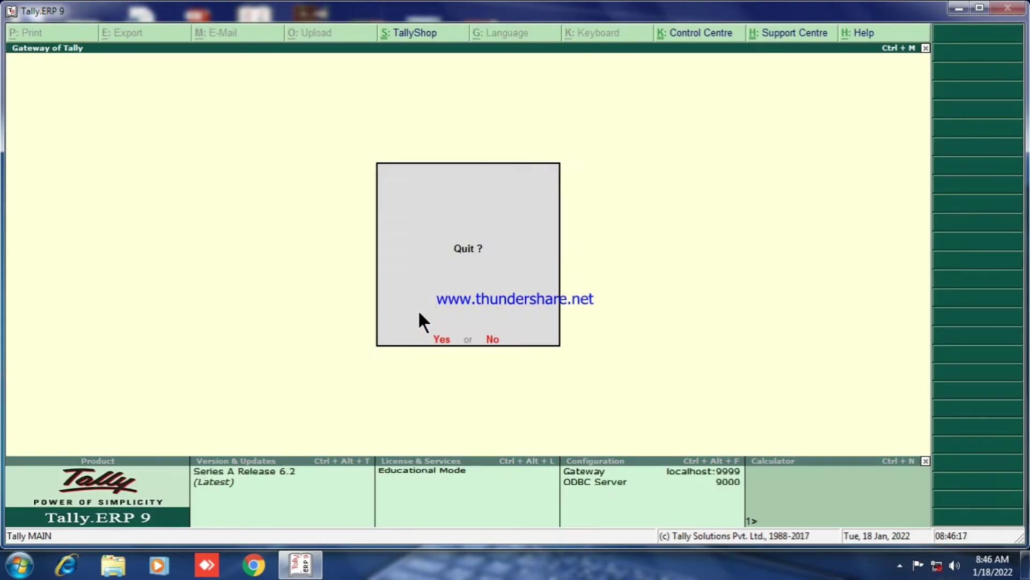
key(Escape)
key(Escape)
key(Escape)
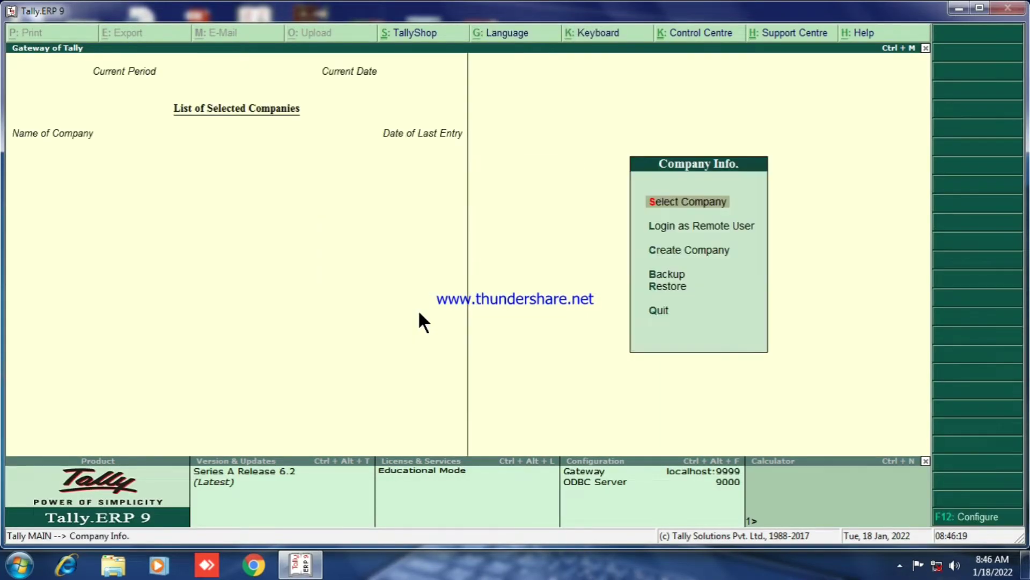
click(687, 248)
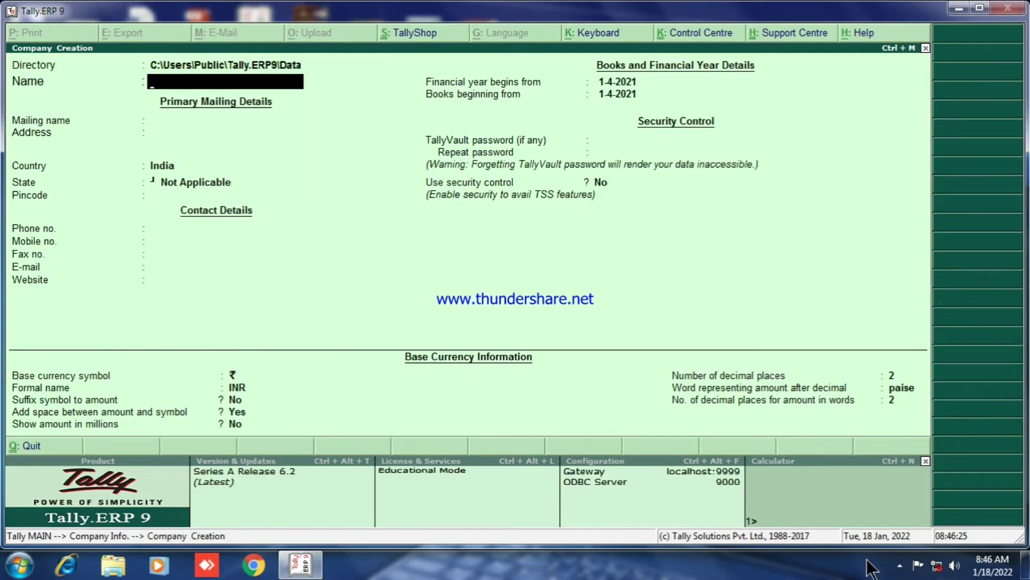
- Lower the system speaker volume to nearly zero and return to the company's name field
click(955, 565)
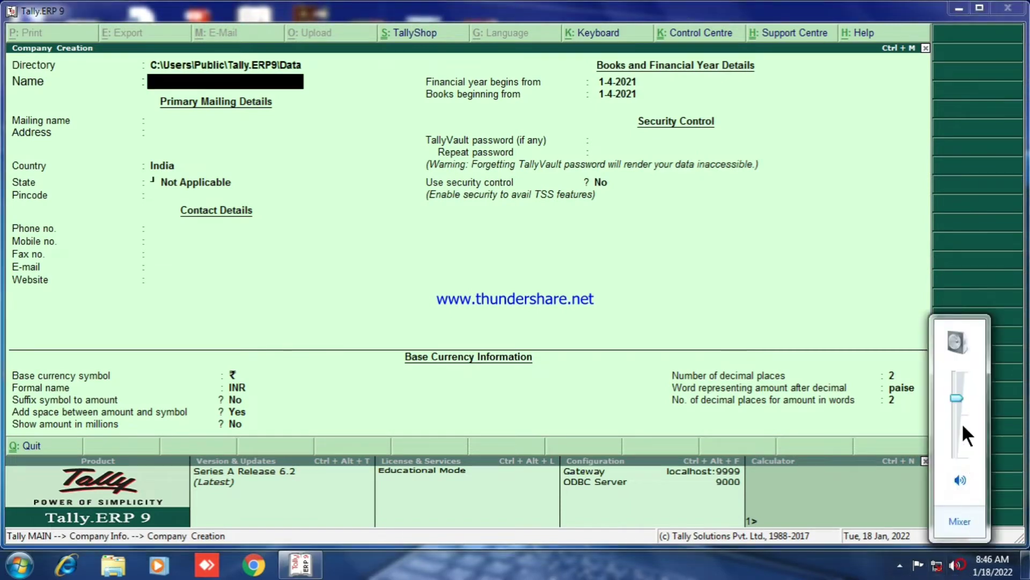
drag(957, 398, 957, 454)
click(161, 80)
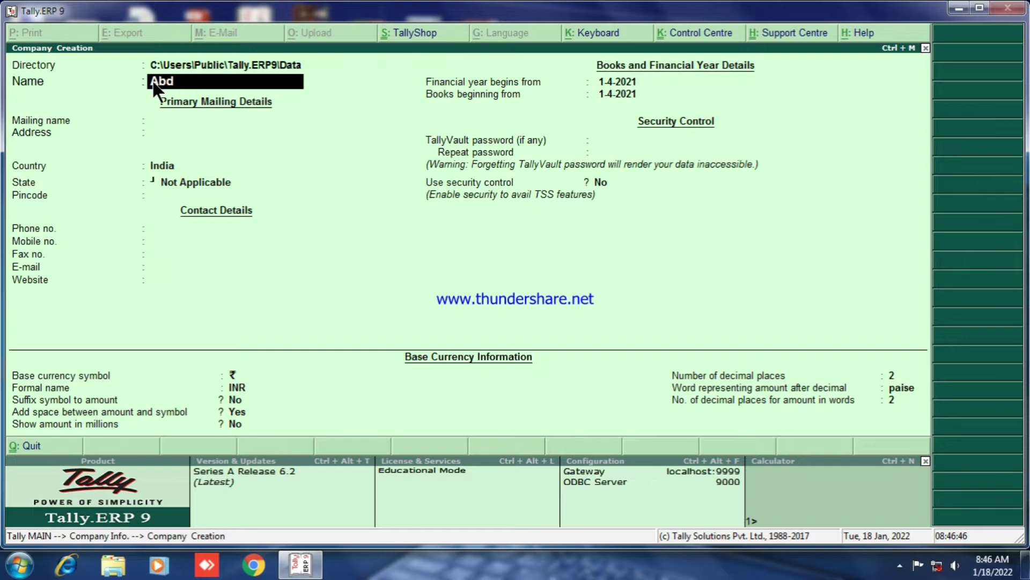
- Enter Abd Pvt Ltd as the company name, India as address and country, and Bihar as the state
text(Abd Pvt Ltd)
key(Return)
key(Return)
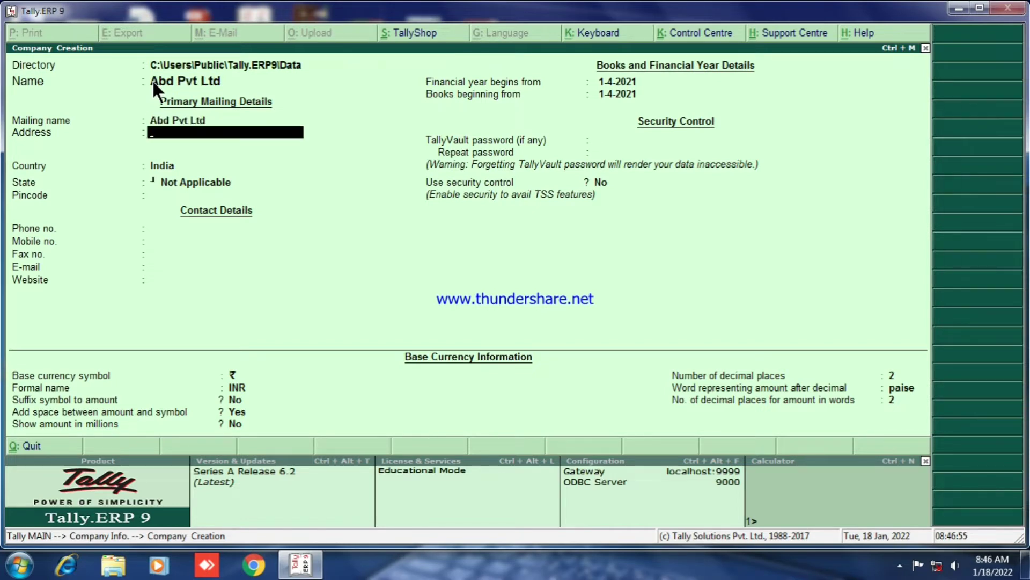
text(India)
key(Return)
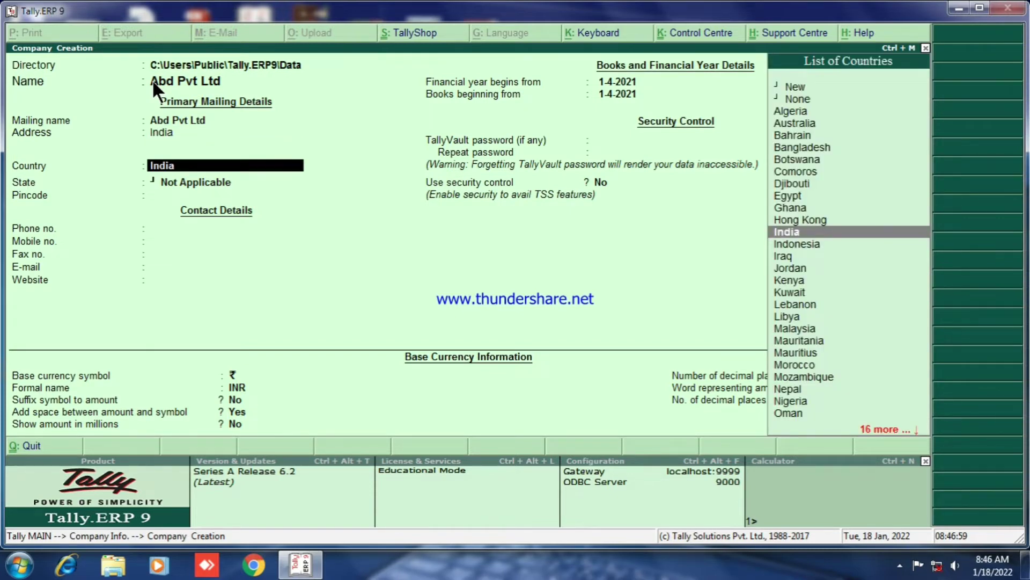
key(Return)
text(B)
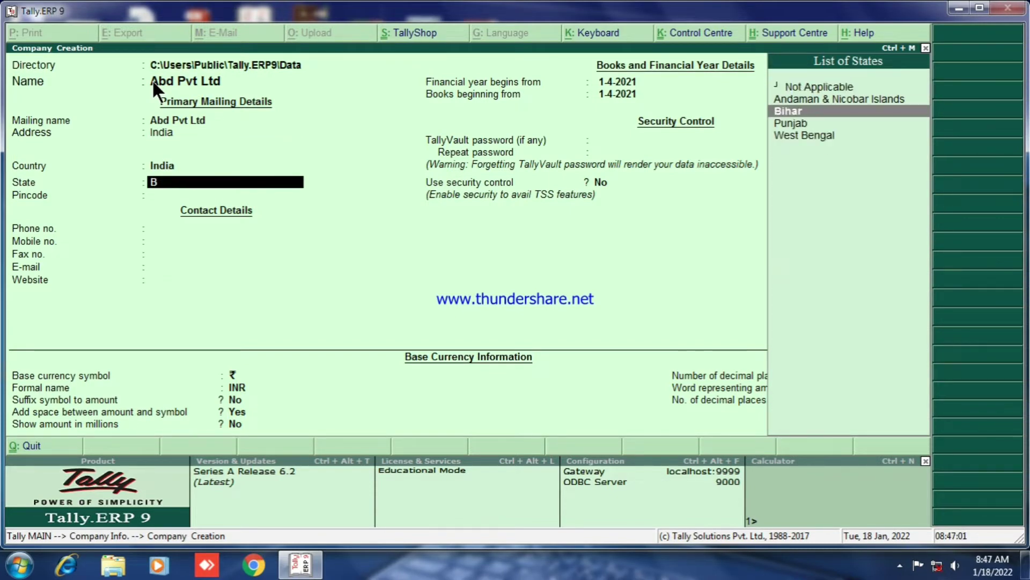
key(Return)
- Keep the remaining contact, financial year, security and currency settings at their defaults and save the new company
key(Return)
key(Return)
key(Return)
key(Return)
key(Return)
key(Return)
key(Return)
key(Return)
key(Return)
key(Return)
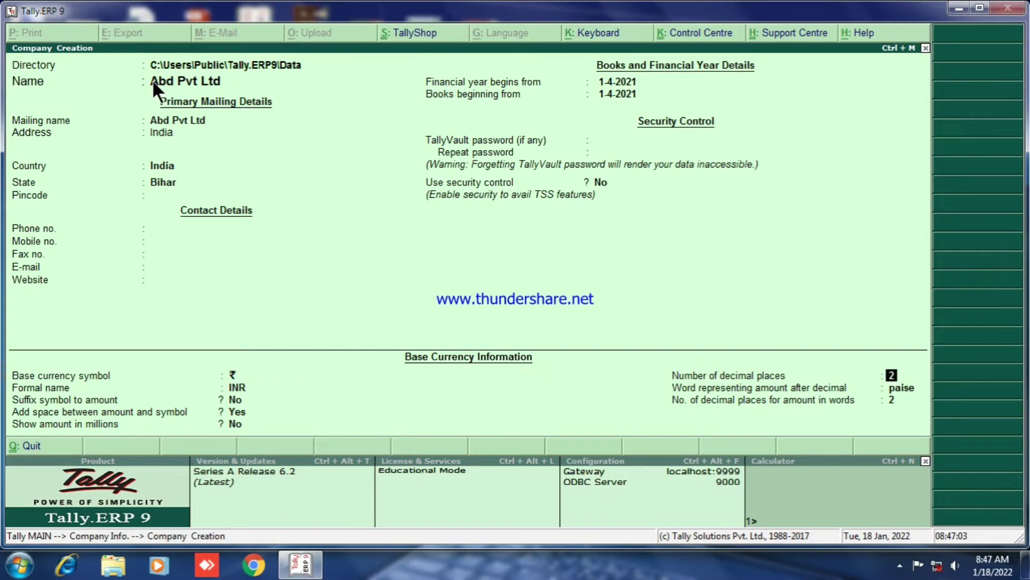
key(Return)
key(Return)
key(Return)
key(Return)
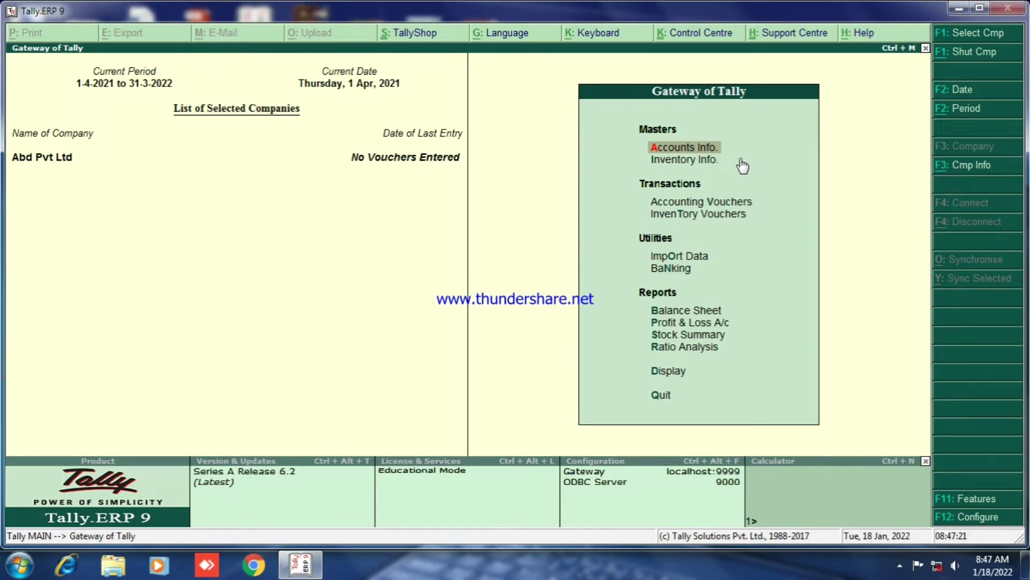
- Enable bill-wise details for non-trading accounts also in the company's accounting features
key(Return)
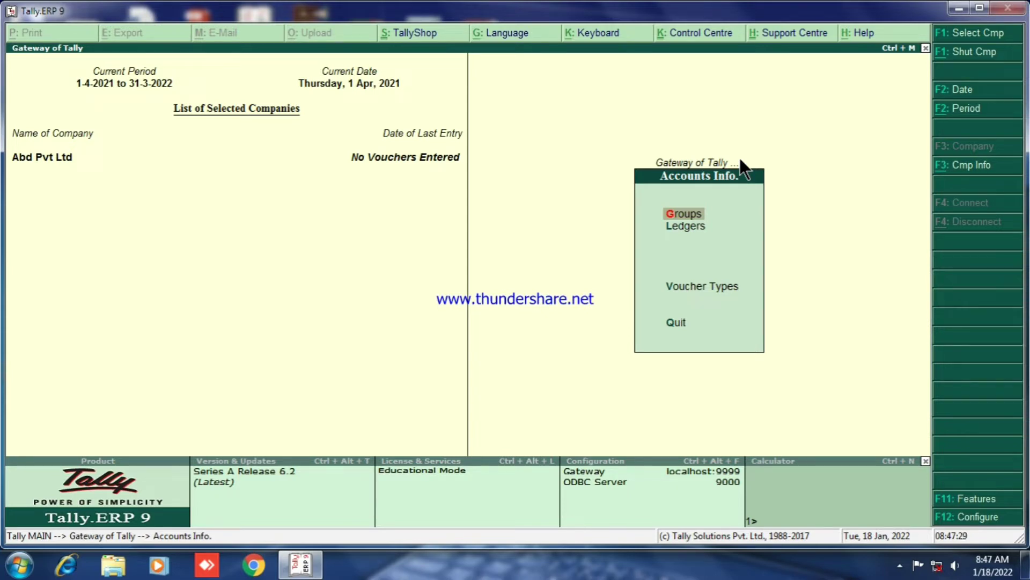
key(F11)
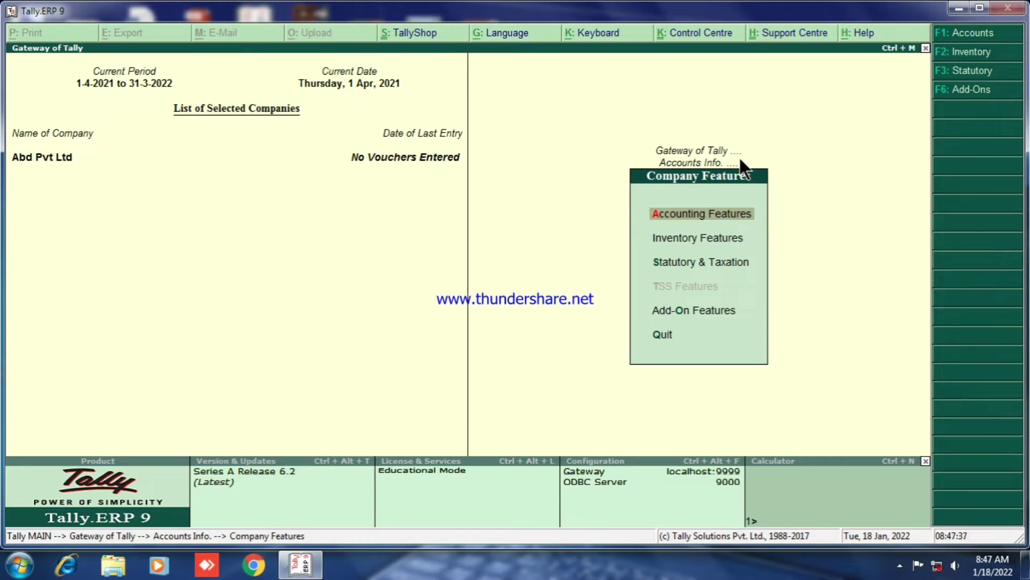
key(Return)
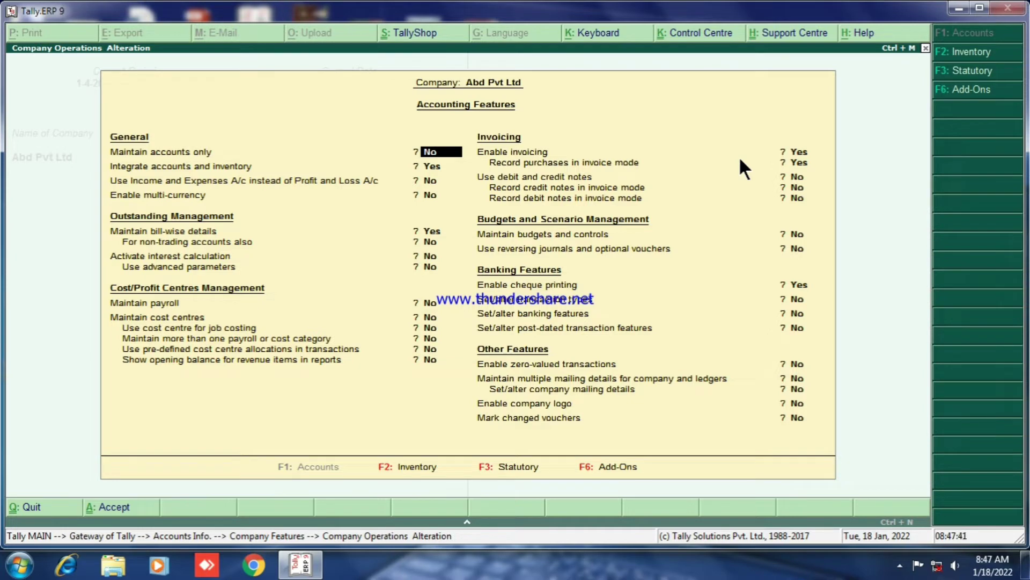
key(Return)
key(Return)
key(Return)
key(Return)
key(Return)
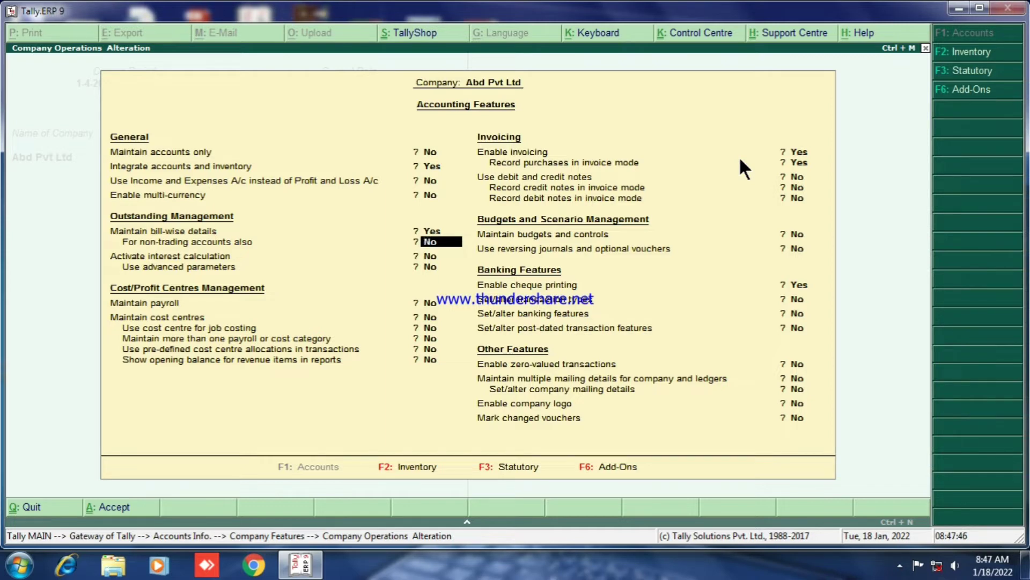
text(y)
key(Return)
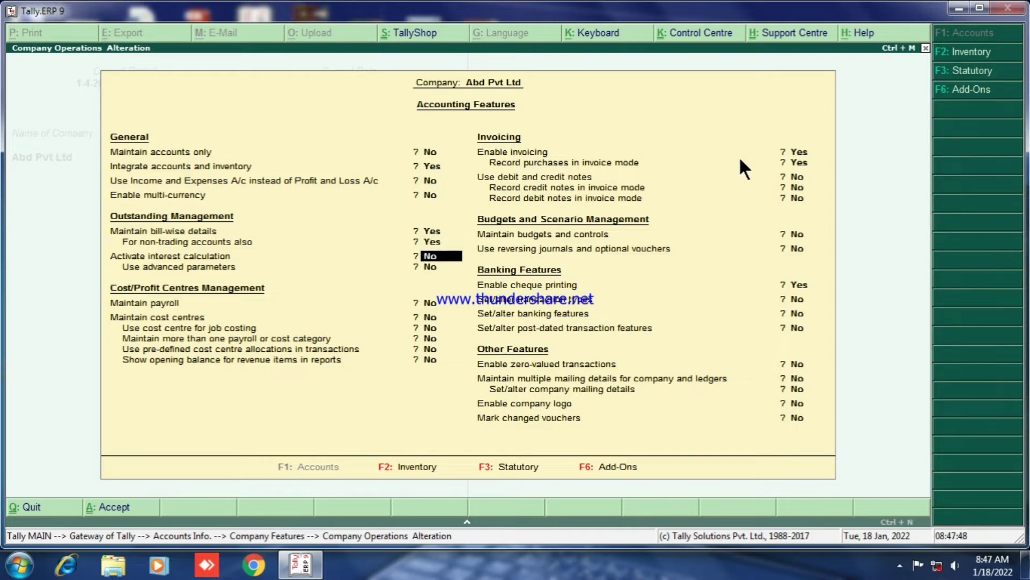
key(Up)
key(Up)
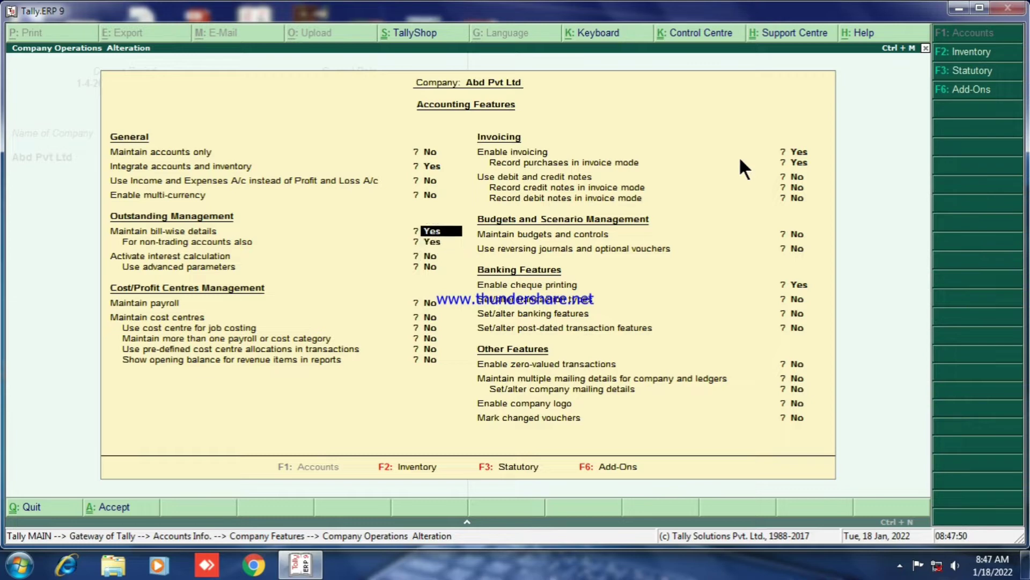
key(Return)
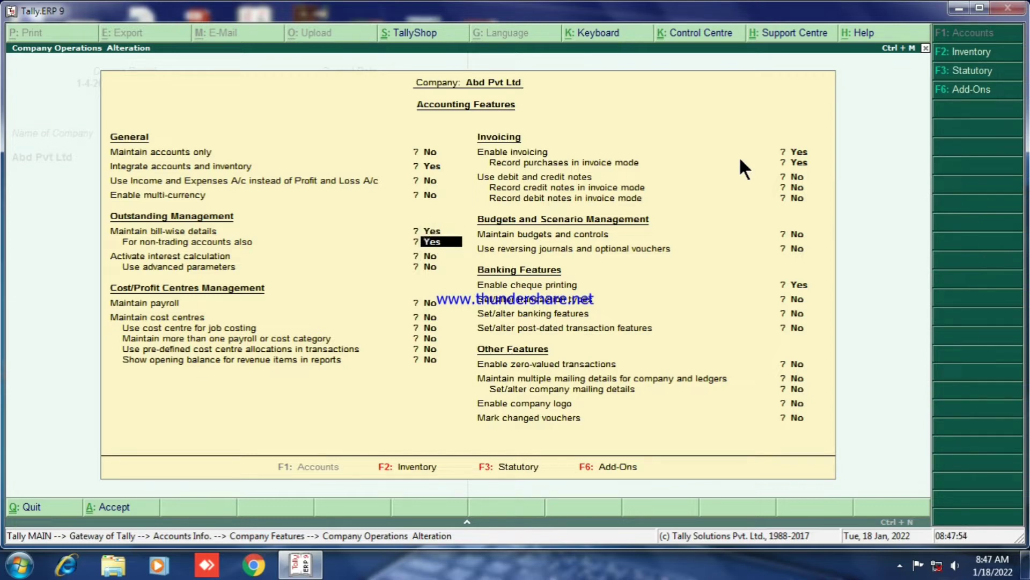
- Keep the remaining accounting features at their current settings and save the company features
key(Return)
key(Return)
key(Return)
key(Return)
key(Return)
key(Return)
key(Return)
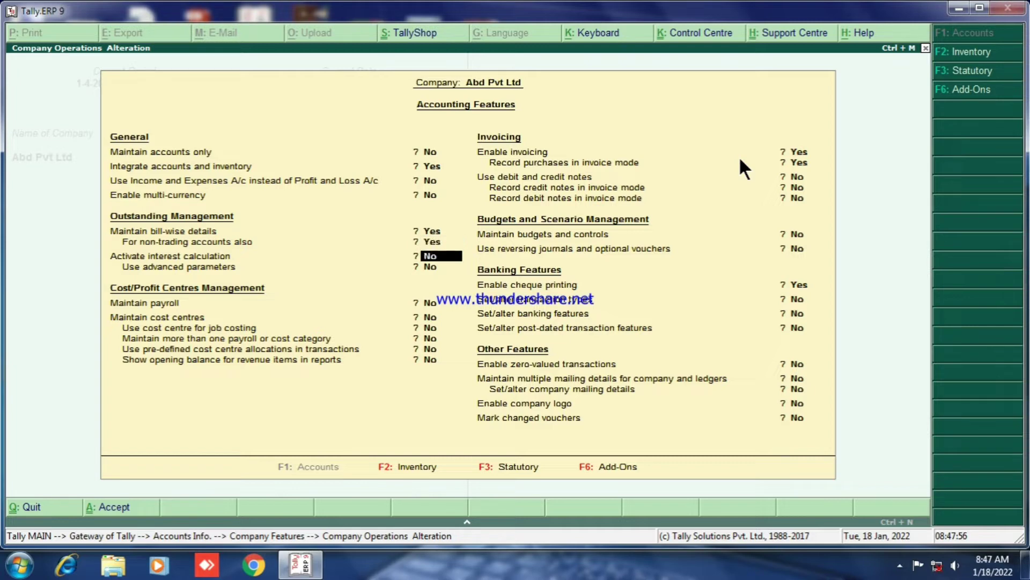
key(Return)
key(Return)
key(Return)
key(Return)
key(Return)
key(Return)
key(Return)
key(Return)
key(Return)
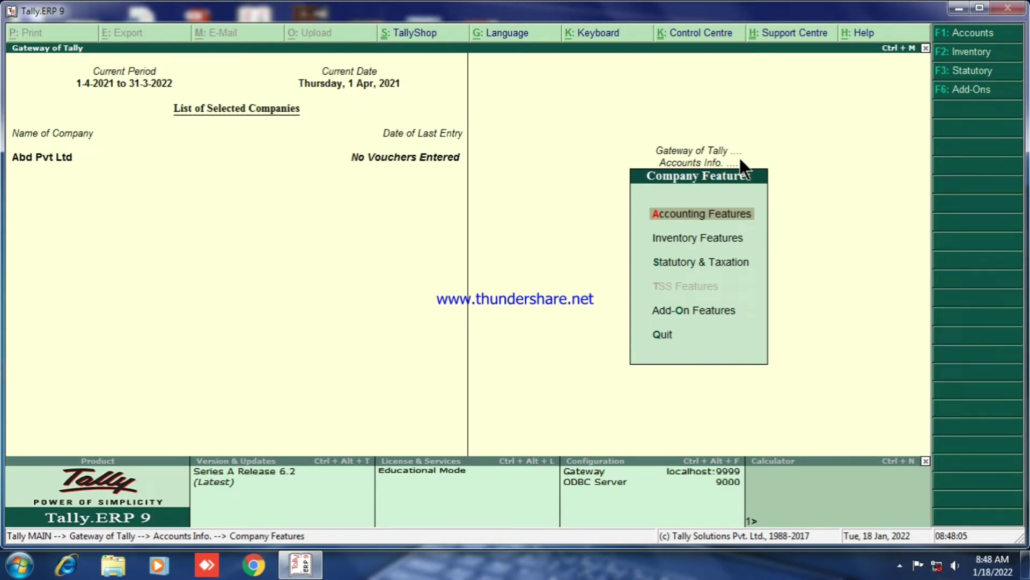
- Leave the company features and open the creation form for a single ledger
key(Escape)
key(Escape)
key(Escape)
key(n)
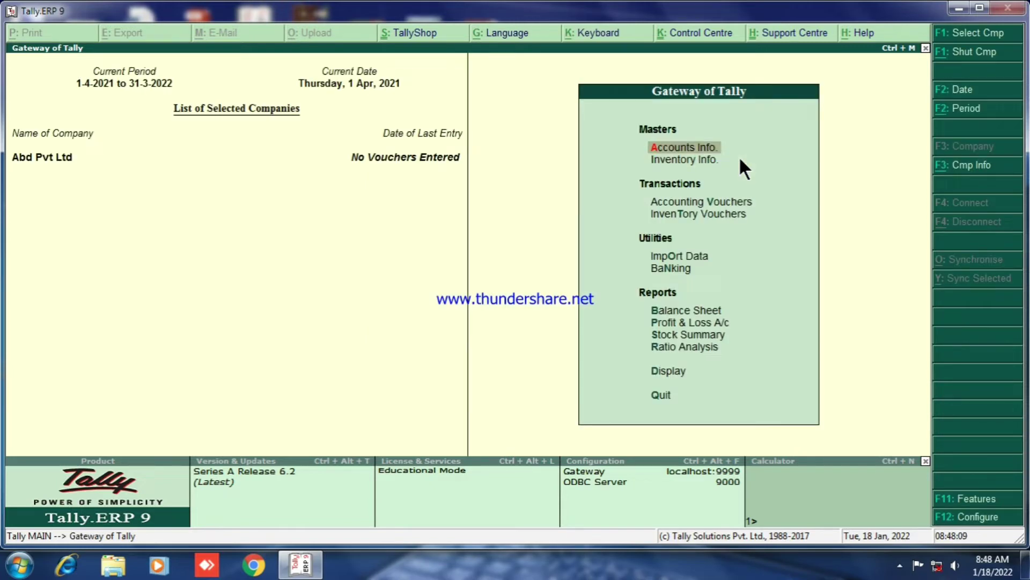
key(Return)
key(Down)
key(Return)
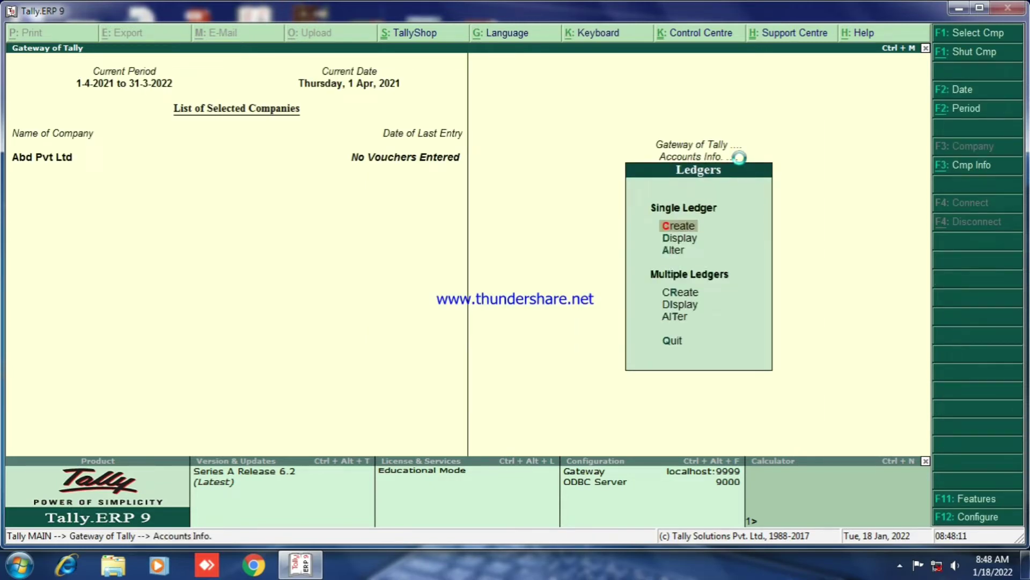
key(Return)
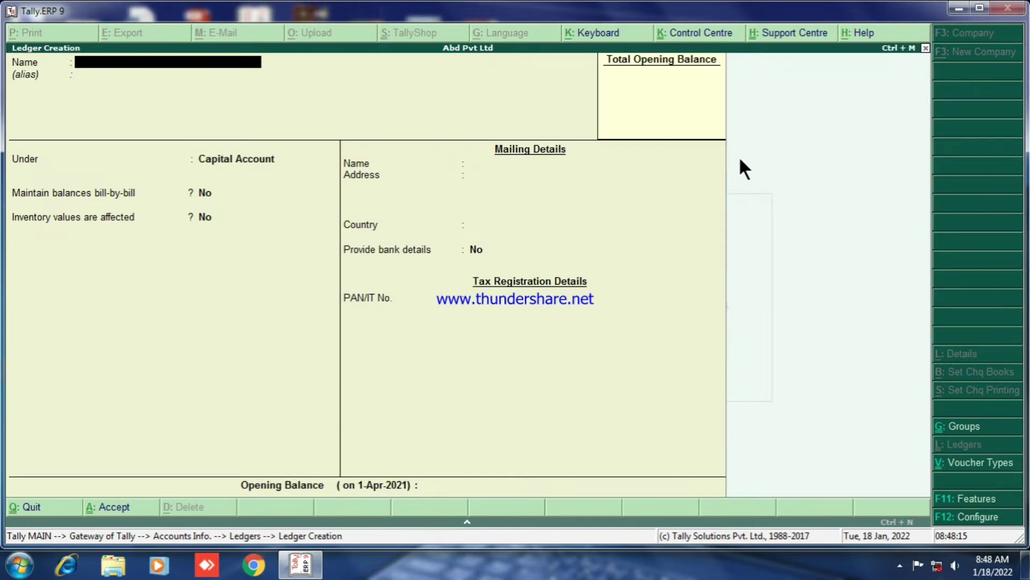
- Create a ledger named Sales under the Sales Accounts group, without an opening balance
text(Sales)
key(Return)
key(Return)
text(S)
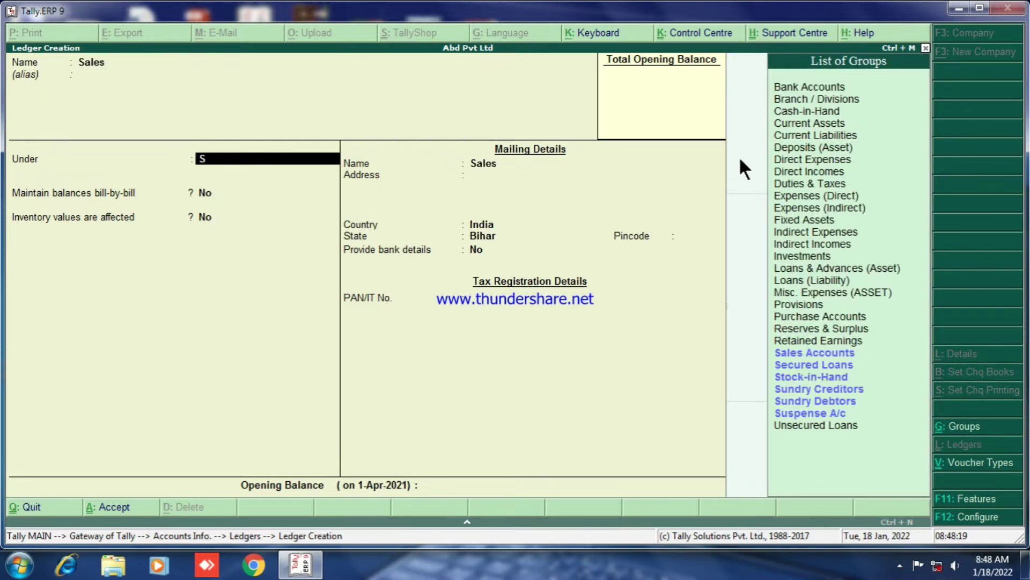
key(Down)
key(Down)
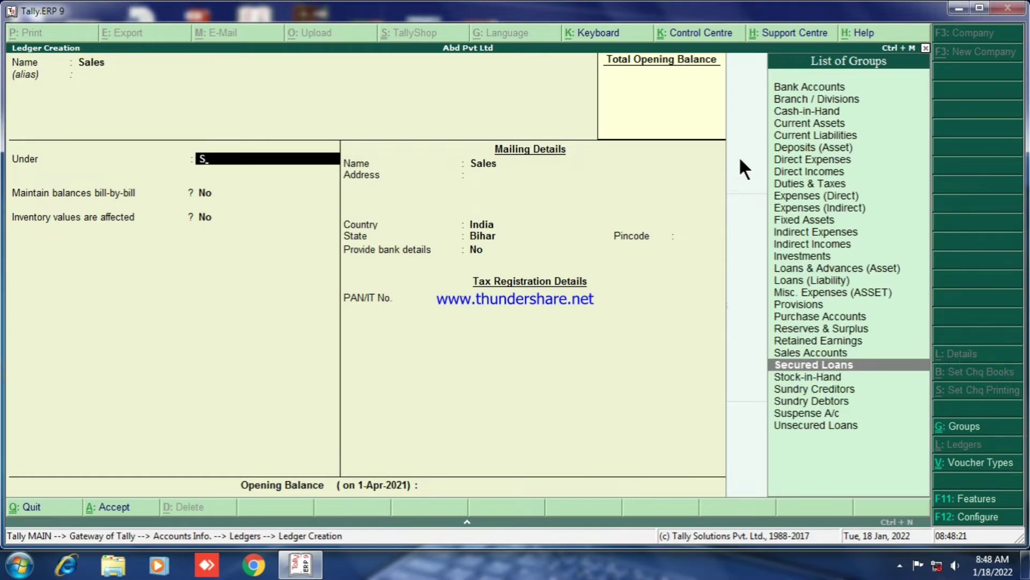
key(Up)
key(Return)
key(Return)
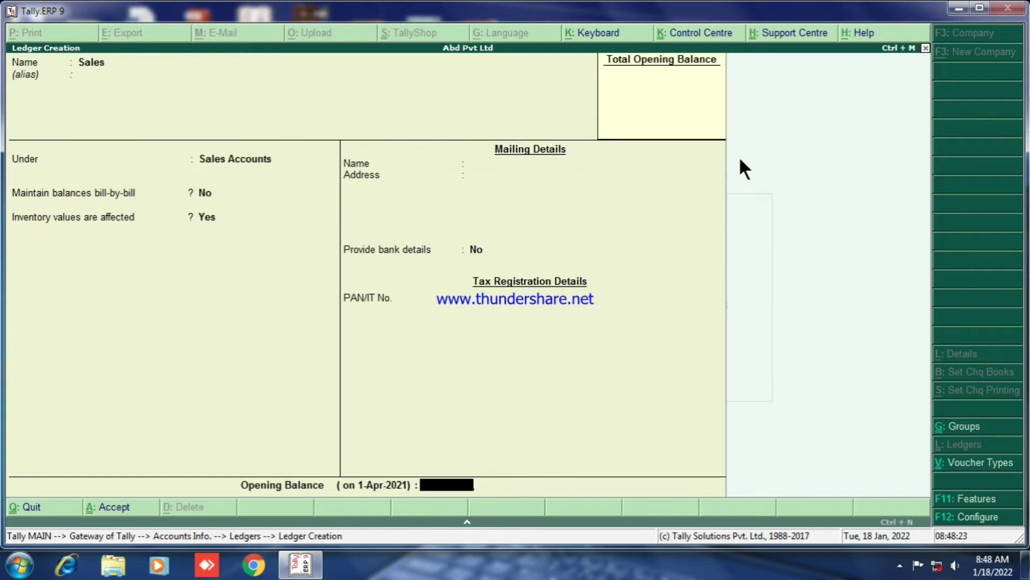
key(Return)
key(Return)
- Create a ledger named Purchase under the Purchase Accounts group, without an opening balance
text(Pu)
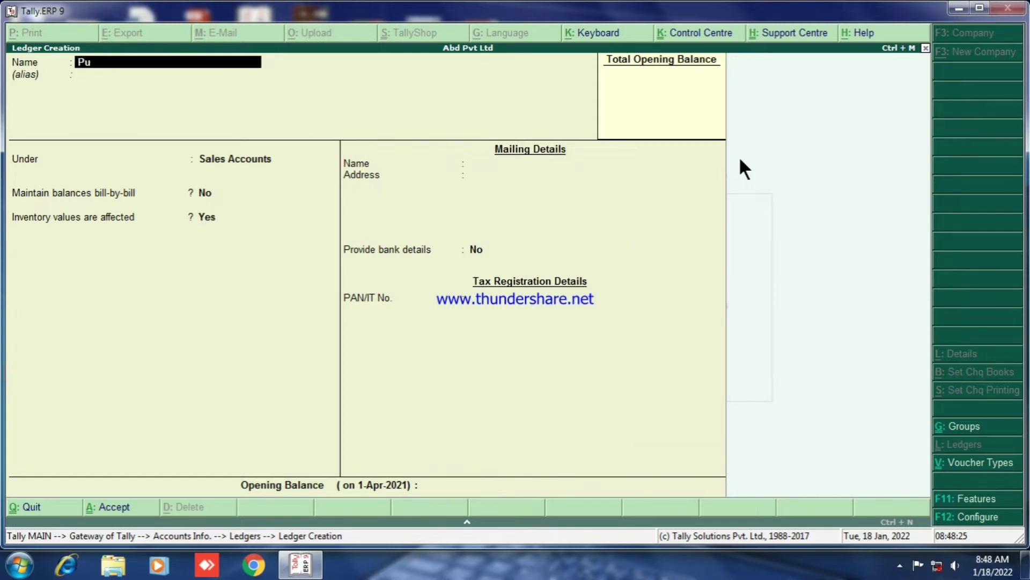
text(rchase)
key(Return)
key(Return)
text(P)
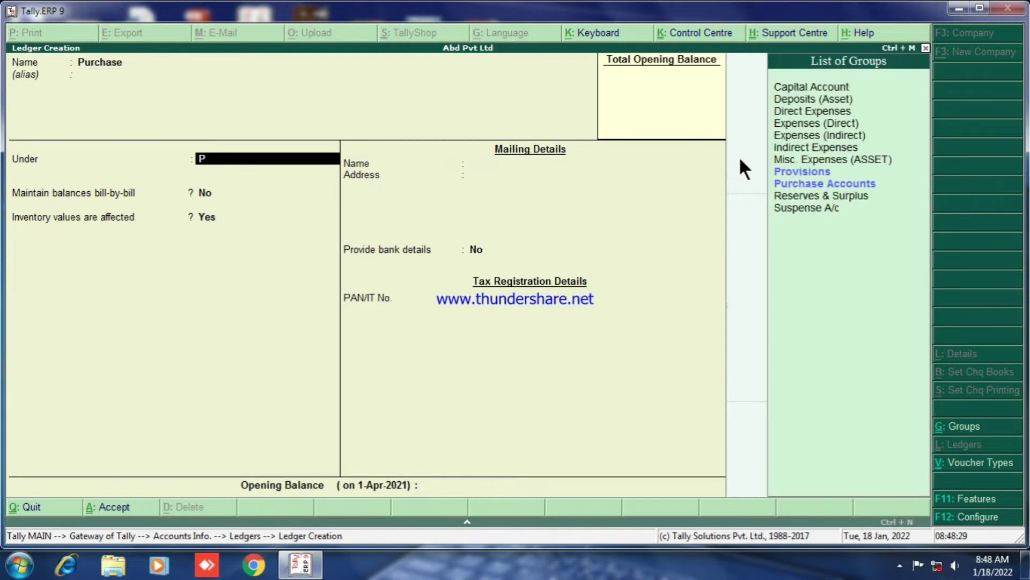
key(Down)
key(Return)
key(Return)
key(Return)
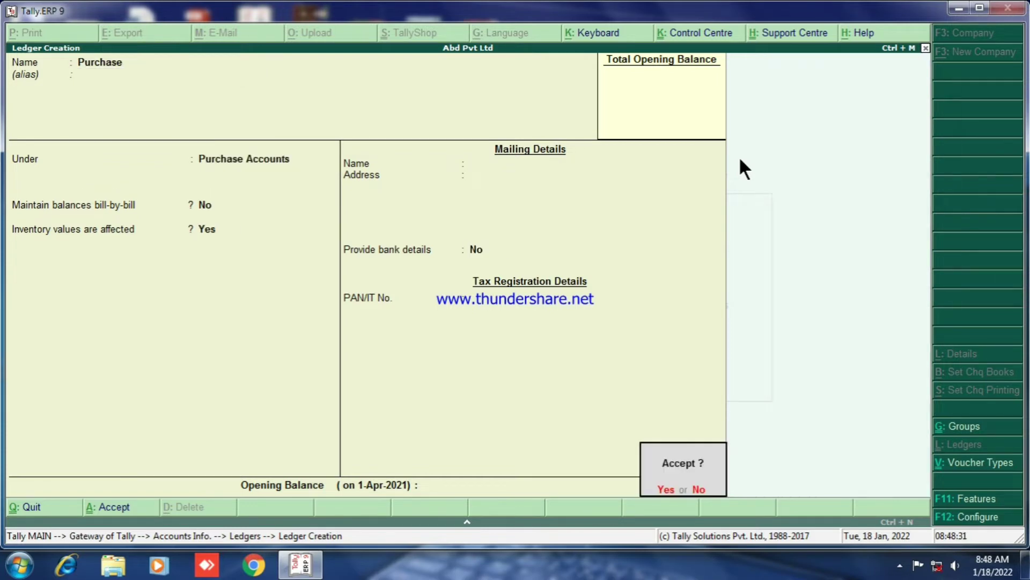
key(Return)
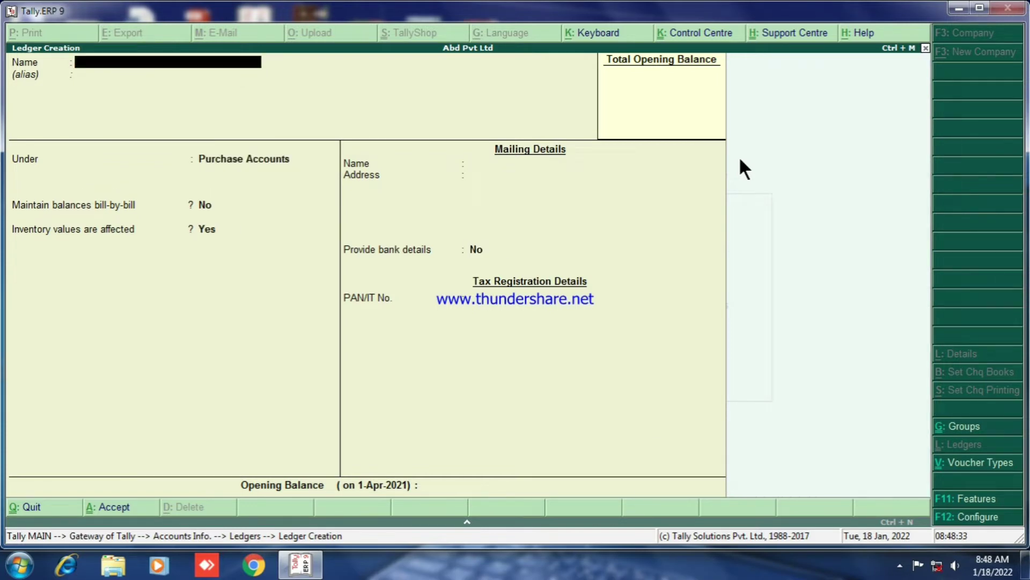
- Enter the supplier's name for a new ledger and place it under the Sundry Creditors group
text(Raj)
key(Return)
key(Return)
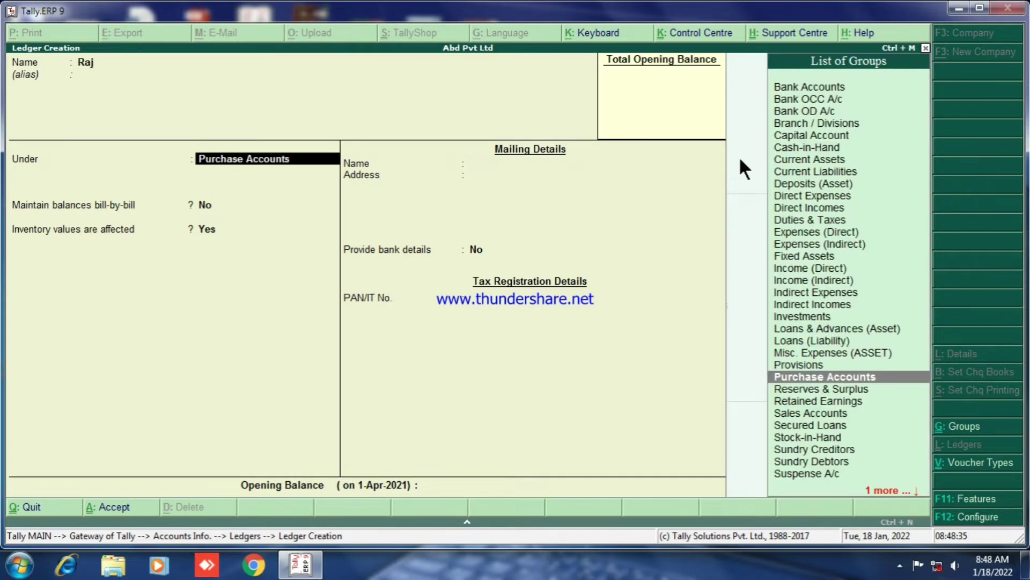
text(S)
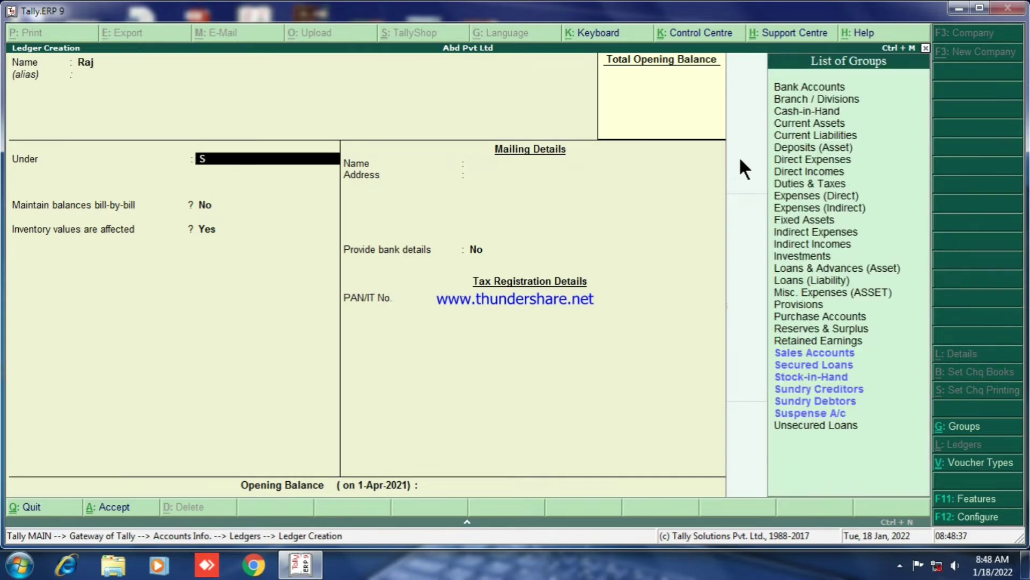
key(Down)
key(Down)
key(Down)
key(Return)
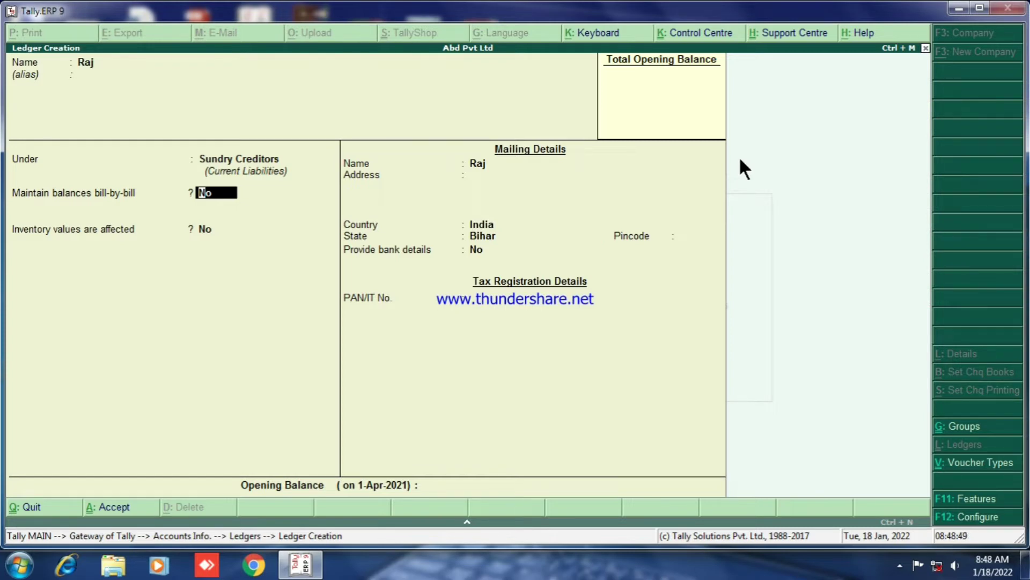
- Enable bill-by-bill balances on the supplier's ledger and save it with the remaining details at their defaults
text(yes)
key(Return)
key(Return)
key(Return)
key(Return)
key(Return)
key(Return)
key(Return)
key(Return)
key(Return)
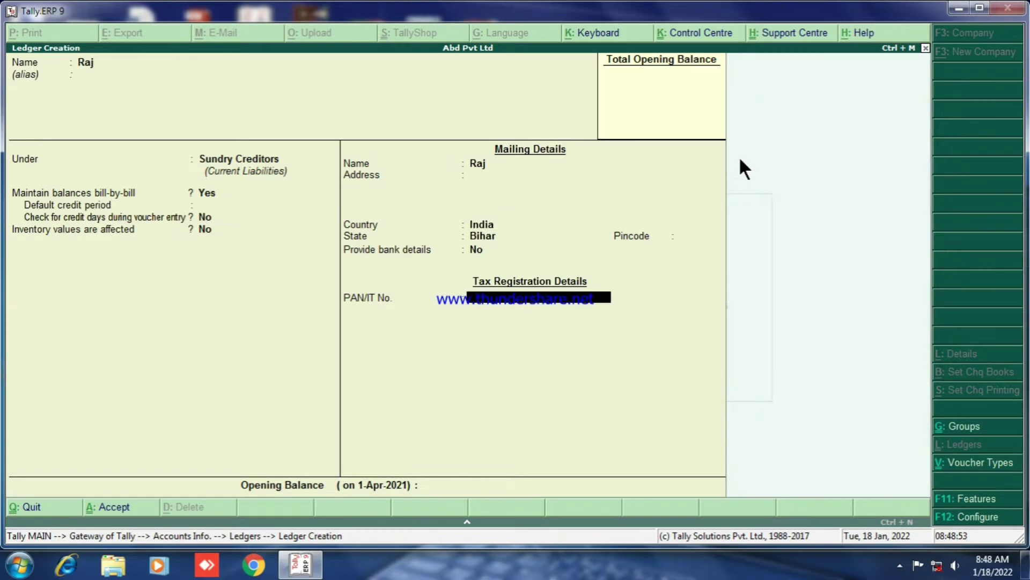
key(Return)
key(Return)
key(Return)
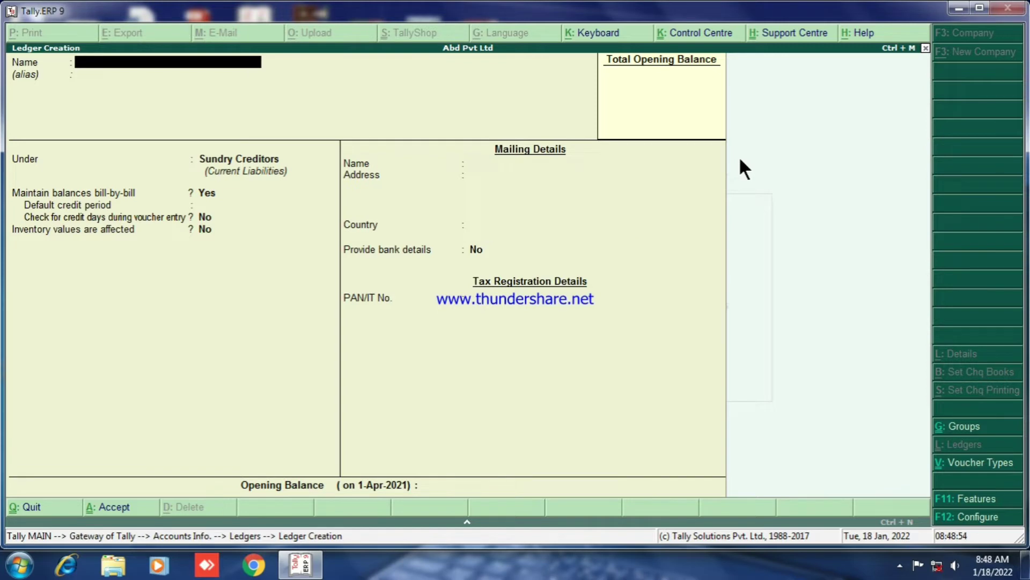
- Enter the customer's name for a new ledger and place it under the Sundry Debtors group
text(Soon)
key(BackSpace)
key(BackSpace)
text(nu)
key(Return)
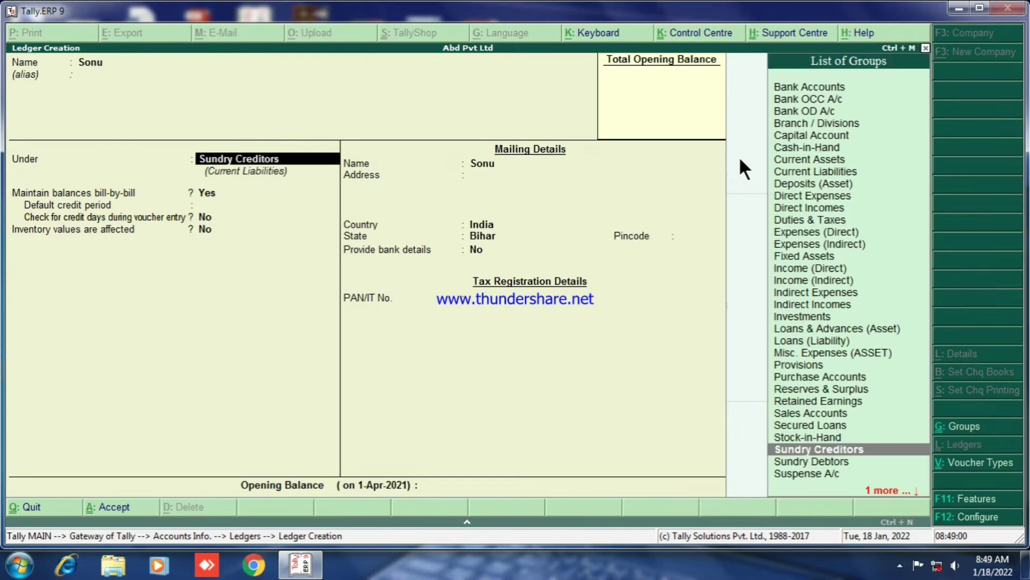
text(S)
key(Down)
key(Down)
key(Down)
key(Down)
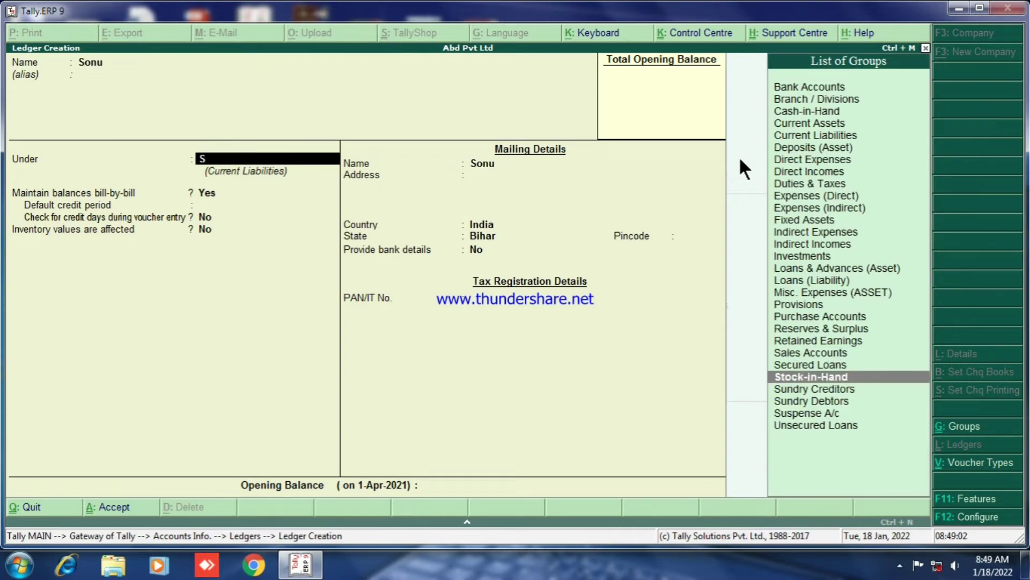
key(Return)
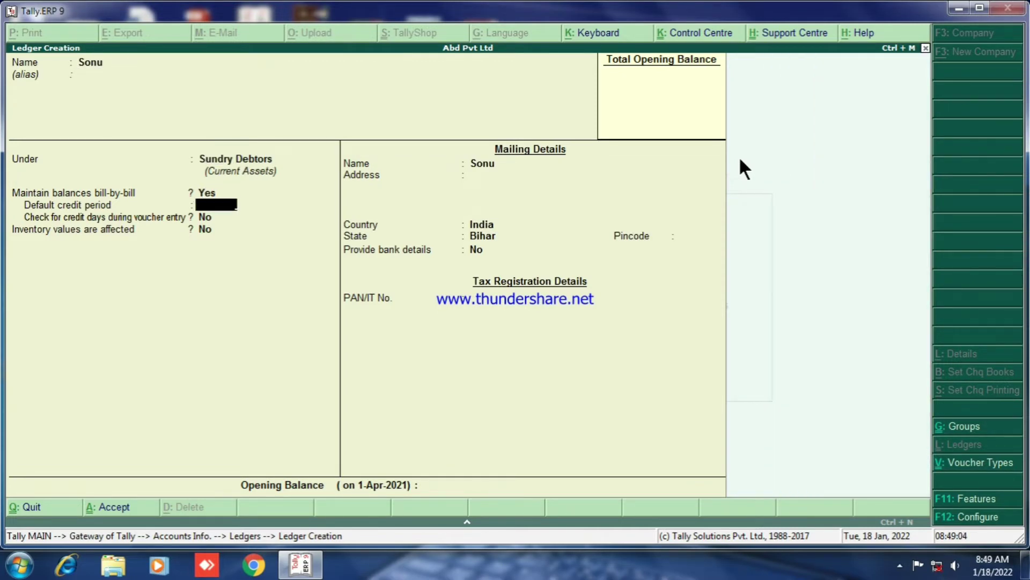
- Save the customer's ledger with bill-by-bill balances set to Yes and return to the Gateway of Tally
key(BackSpace)
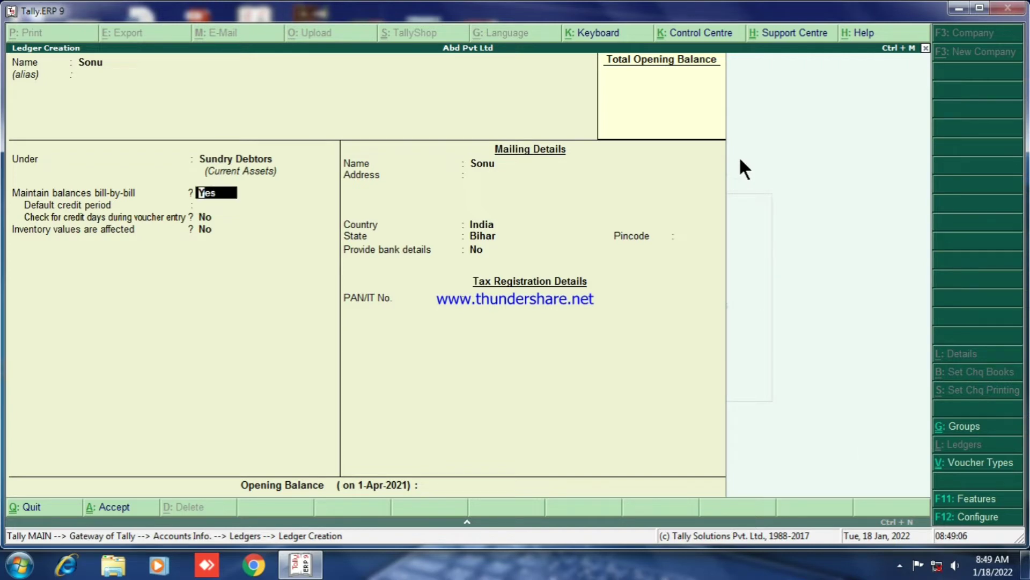
key(Return)
key(Return)
key(Return)
key(Return)
key(Return)
key(Return)
key(Return)
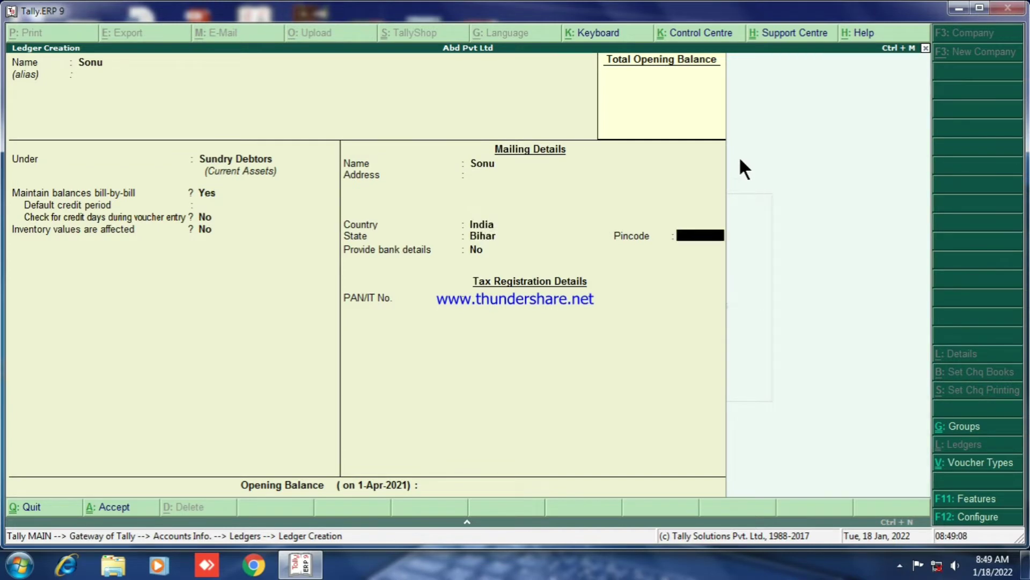
key(Return)
key(Return)
key(Return)
key(Return)
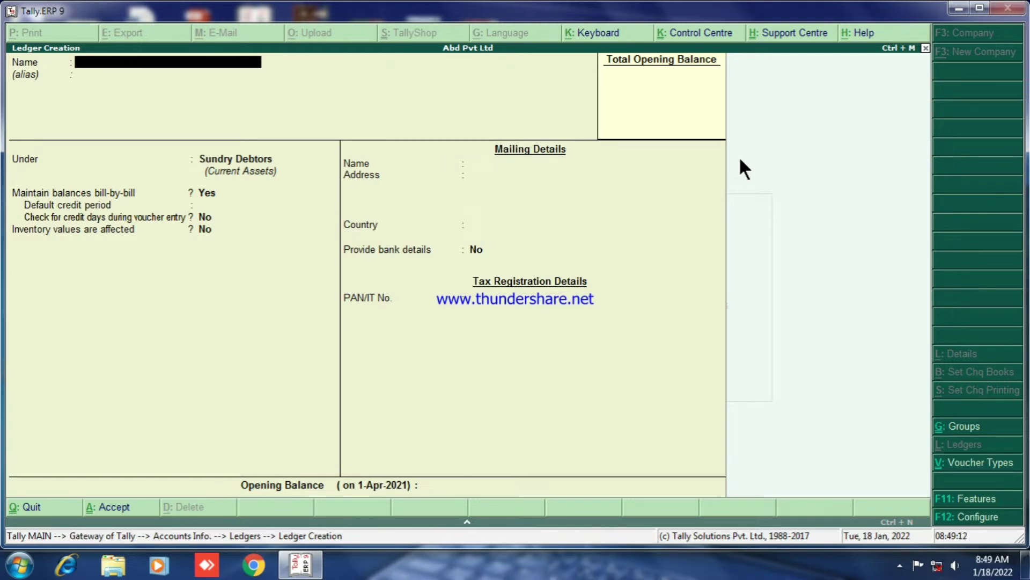
key(Escape)
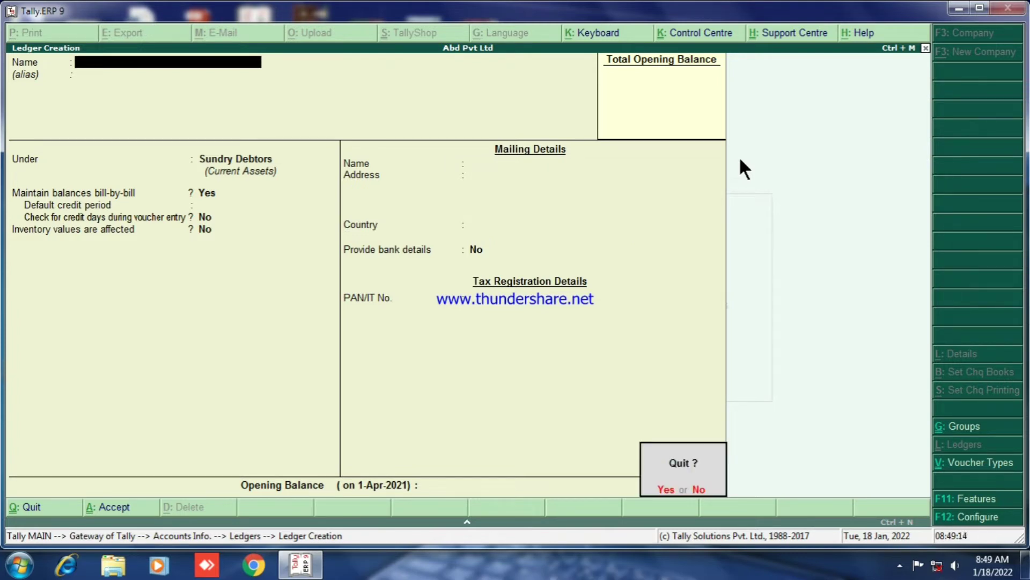
key(Return)
key(Escape)
key(Escape)
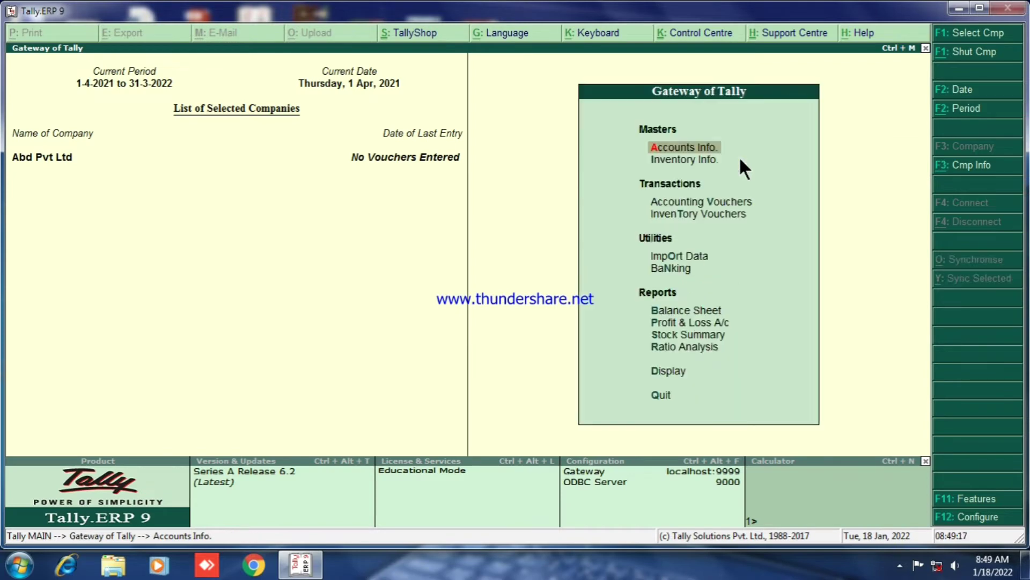
- Create a simple unit of measure with the symbol pc, the formal name Piece and 0 decimal places
key(Down)
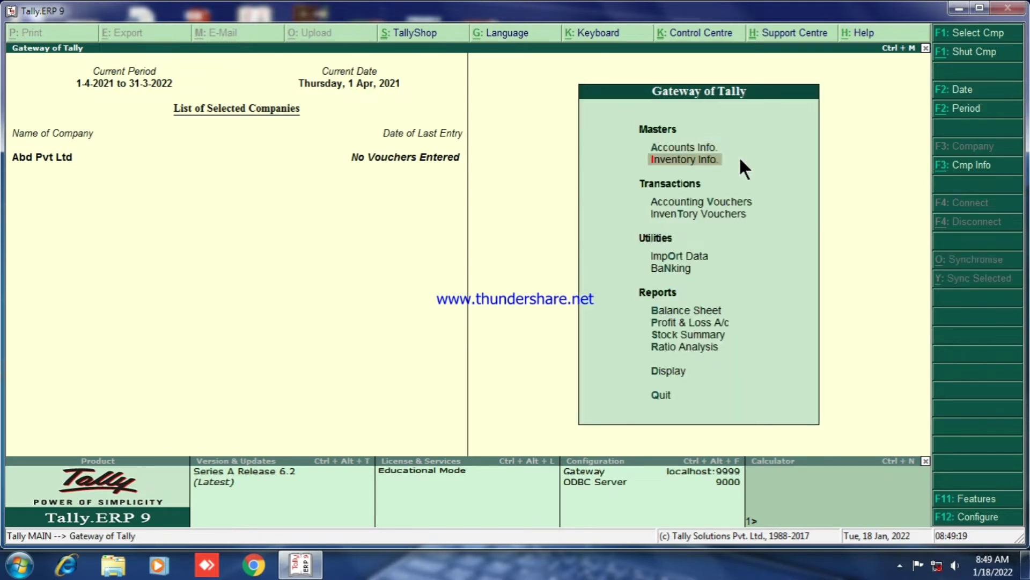
key(Return)
key(Down)
key(Down)
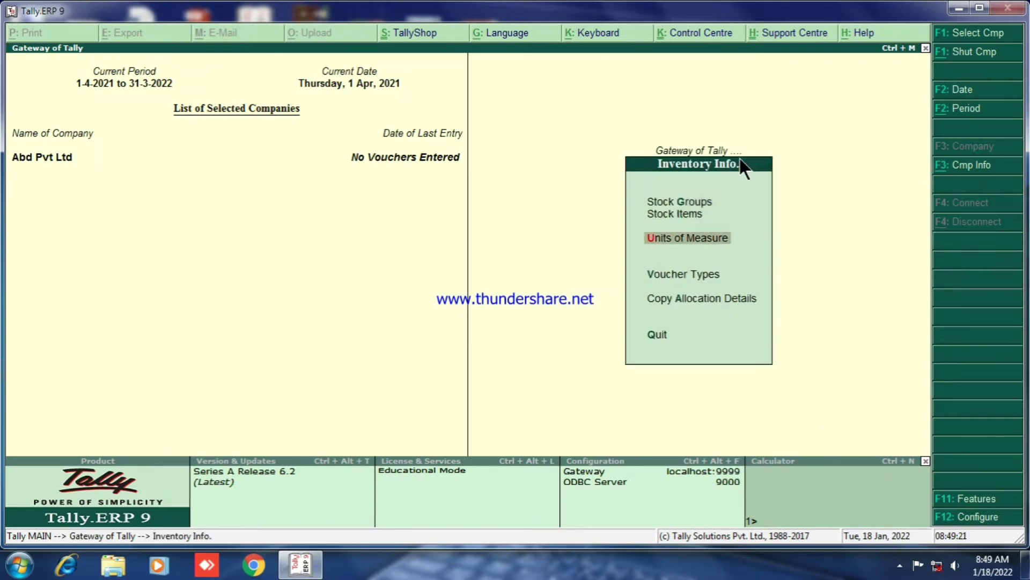
key(Return)
key(Return)
text(pc)
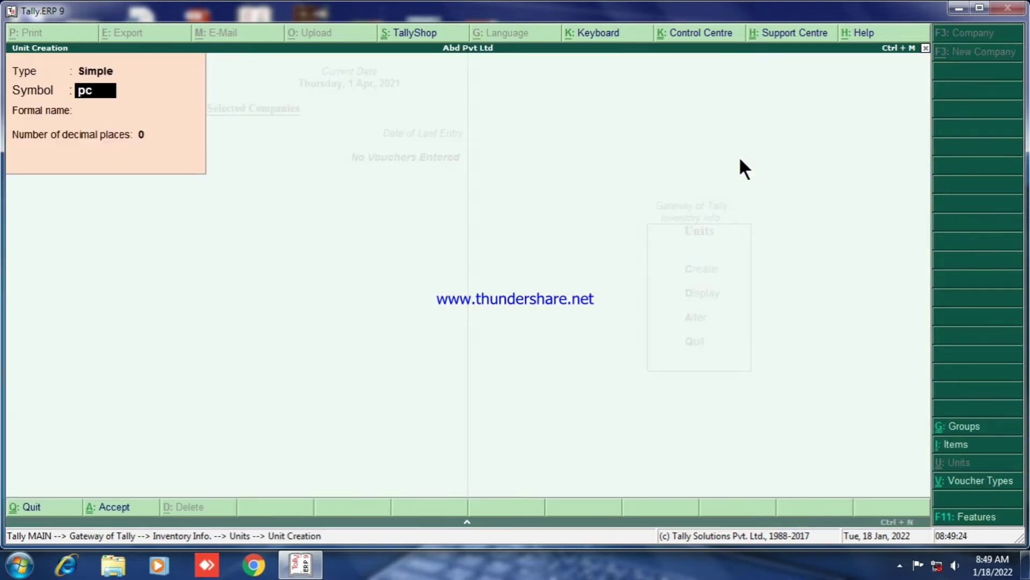
key(Return)
text(Piece)
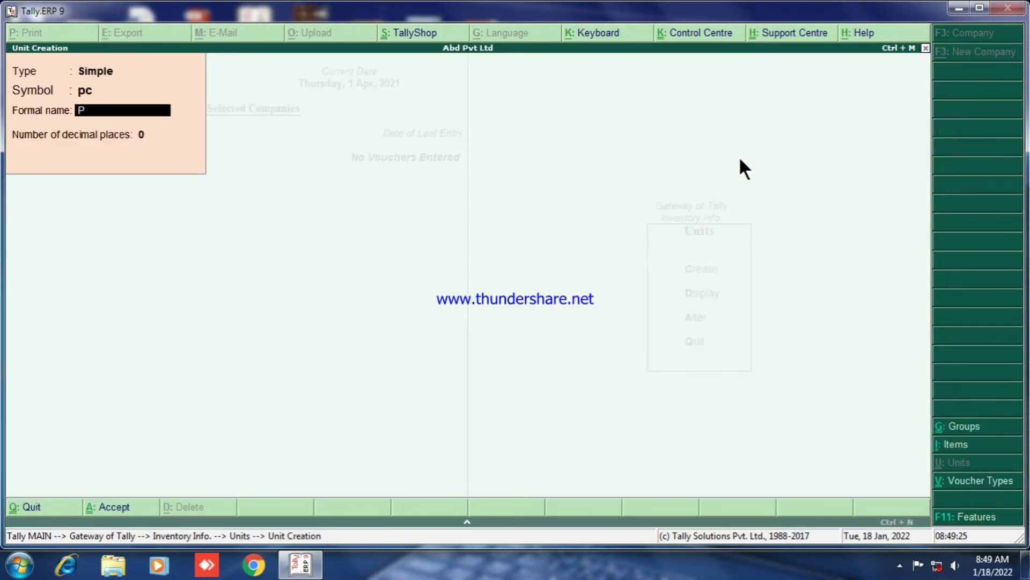
key(Return)
key(Return)
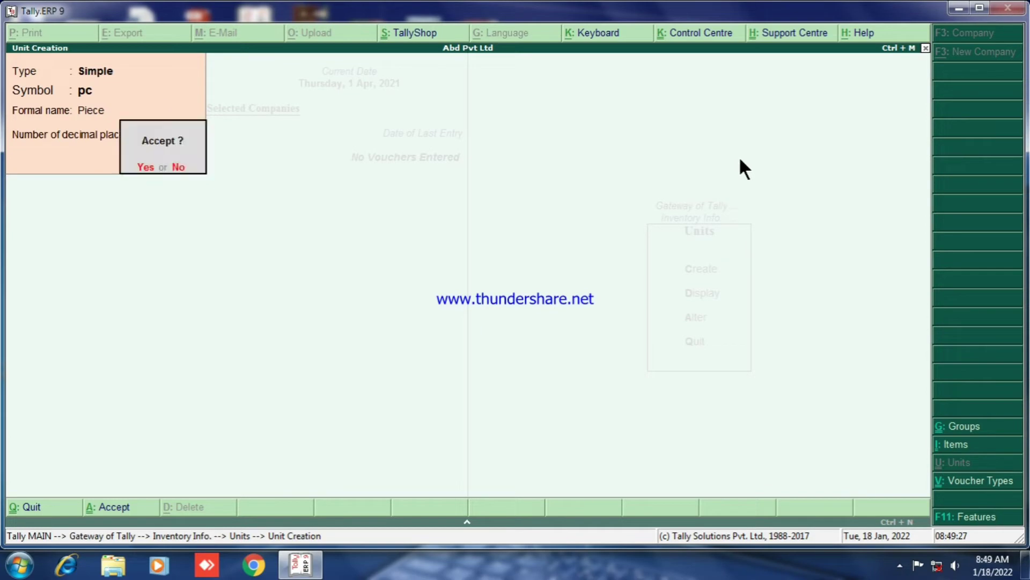
key(Return)
key(Escape)
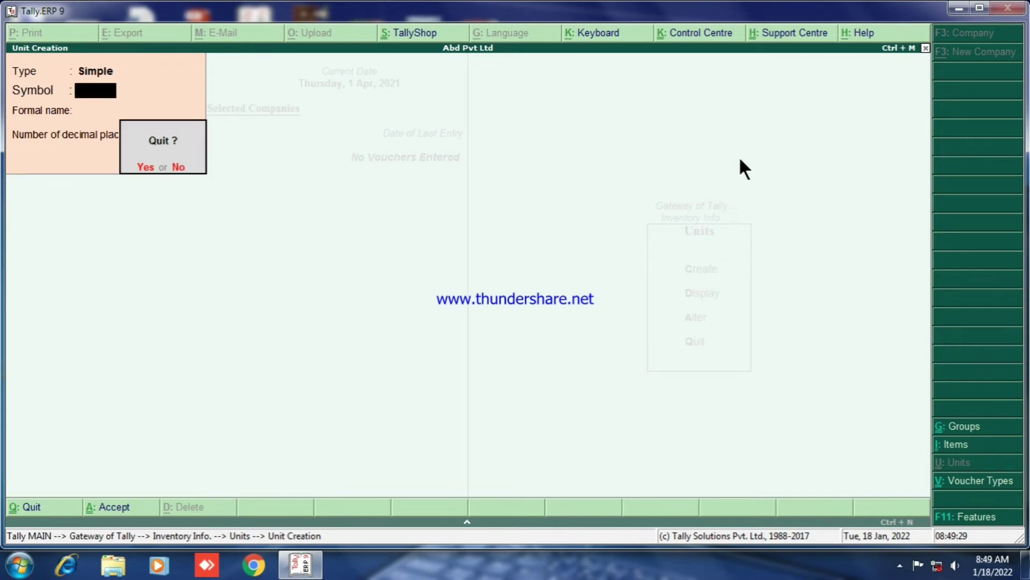
key(Return)
- Start a new single stock group and name it Mobile
key(Up)
key(Up)
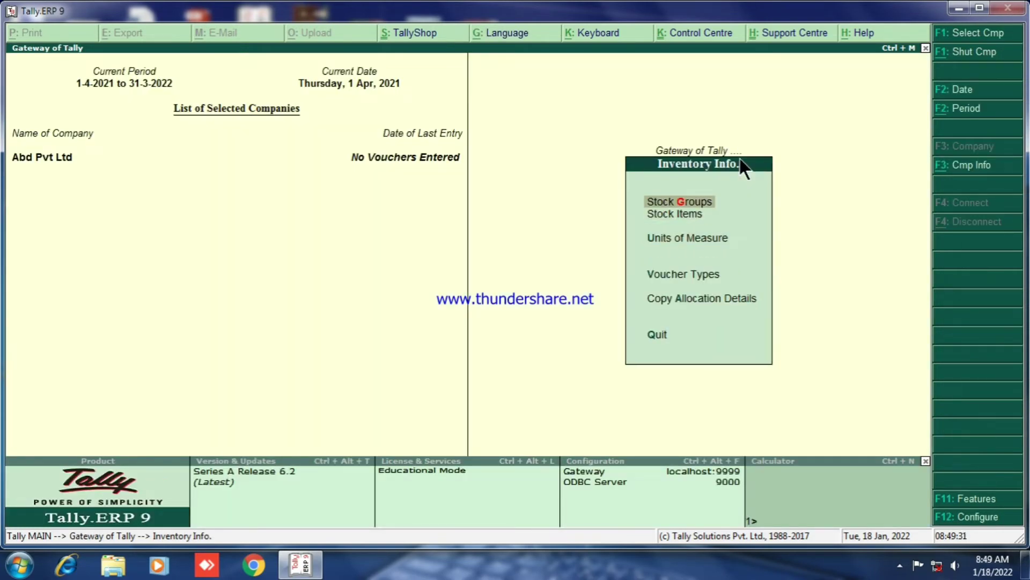
key(Return)
key(Return)
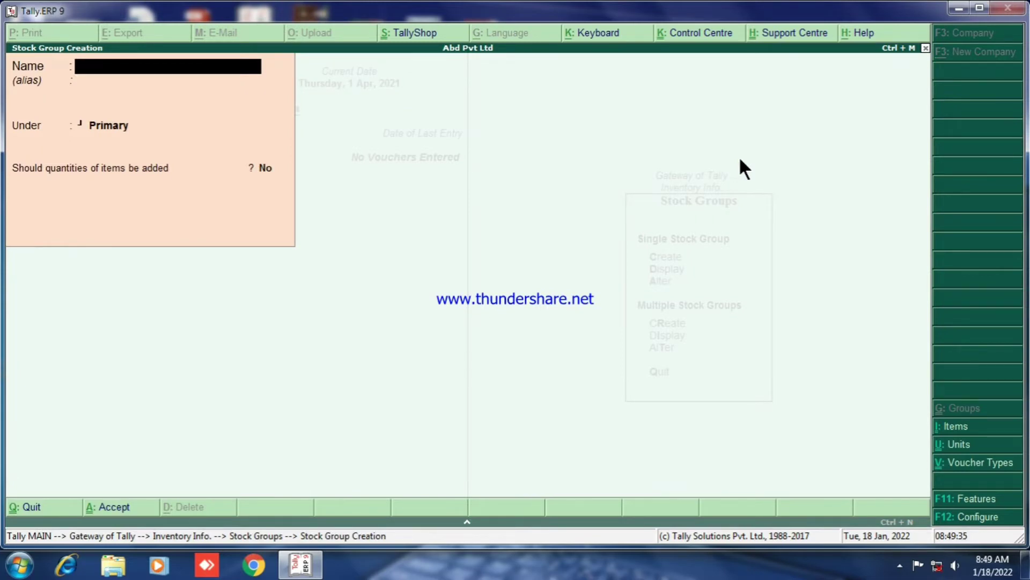
text(Bolile)
key(Return)
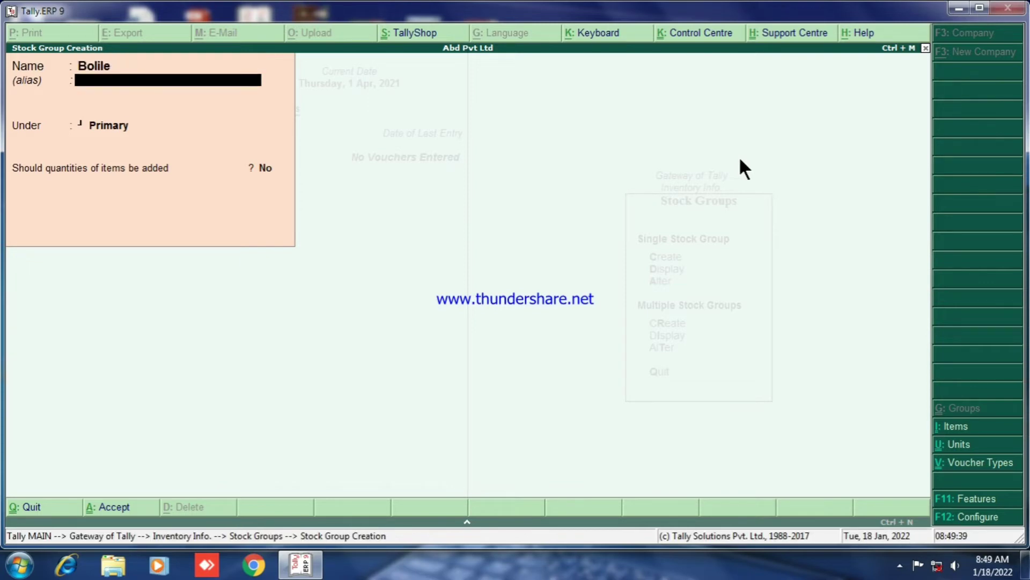
key(BackSpace)
text(M)
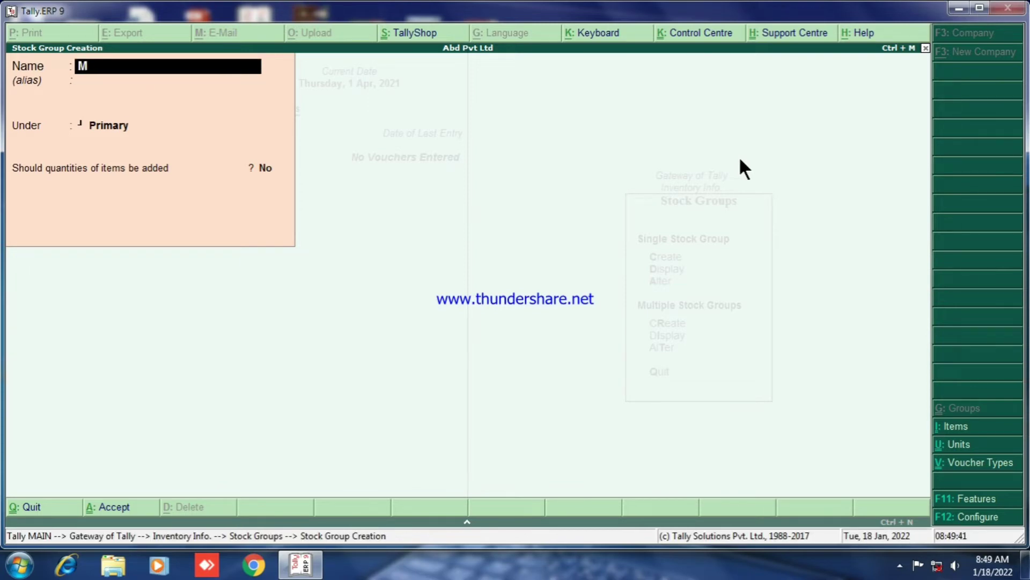
text(obile)
key(Return)
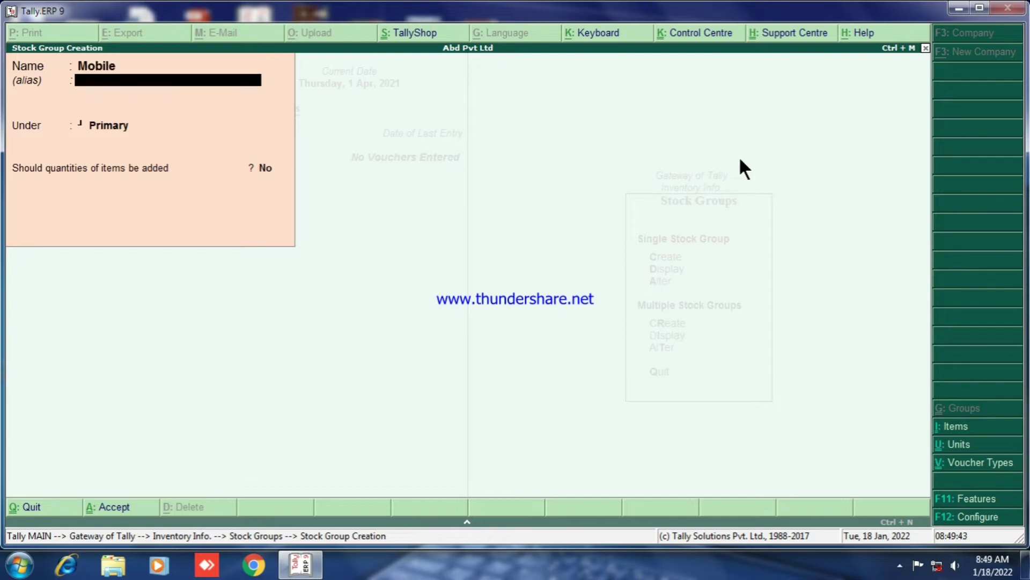
- Save the stock group under Primary without adding up item quantities, and leave stock group creation
key(Return)
key(Return)
key(Return)
key(Escape)
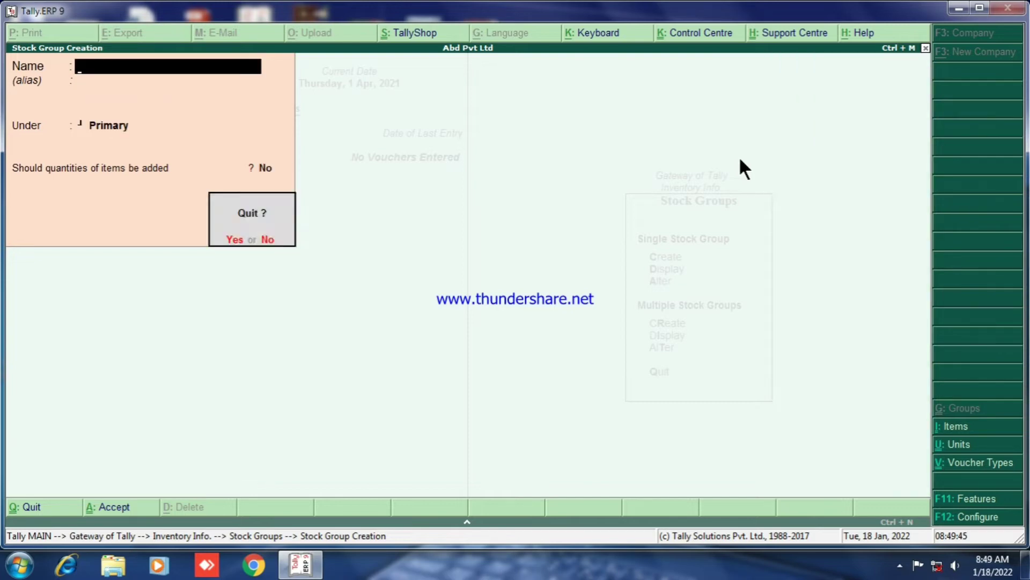
key(Return)
key(Escape)
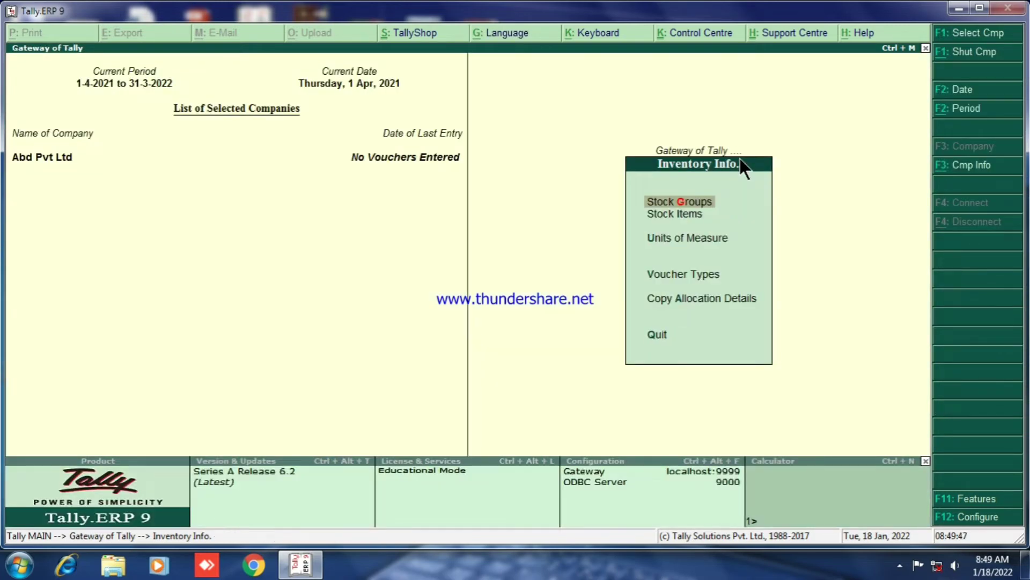
- Start a new single stock item named Vivo and place it under the Mobile group
key(Down)
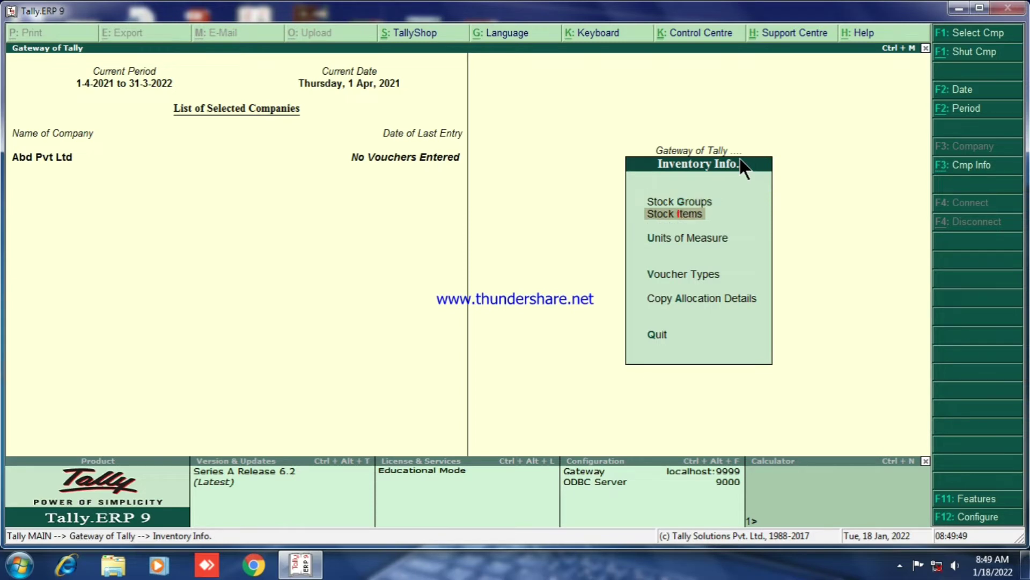
key(Return)
key(Return)
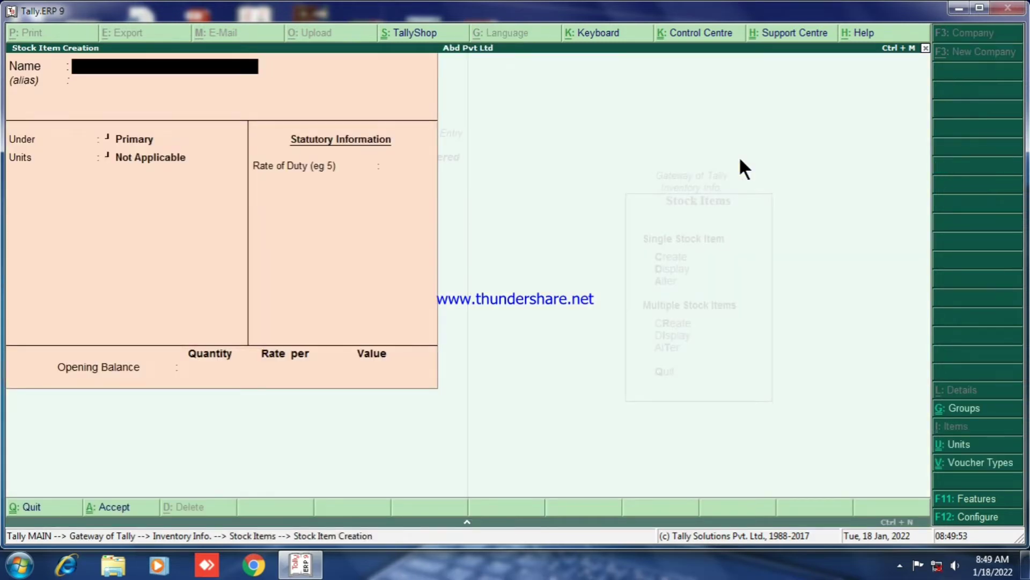
text(Vivo)
key(Return)
key(Return)
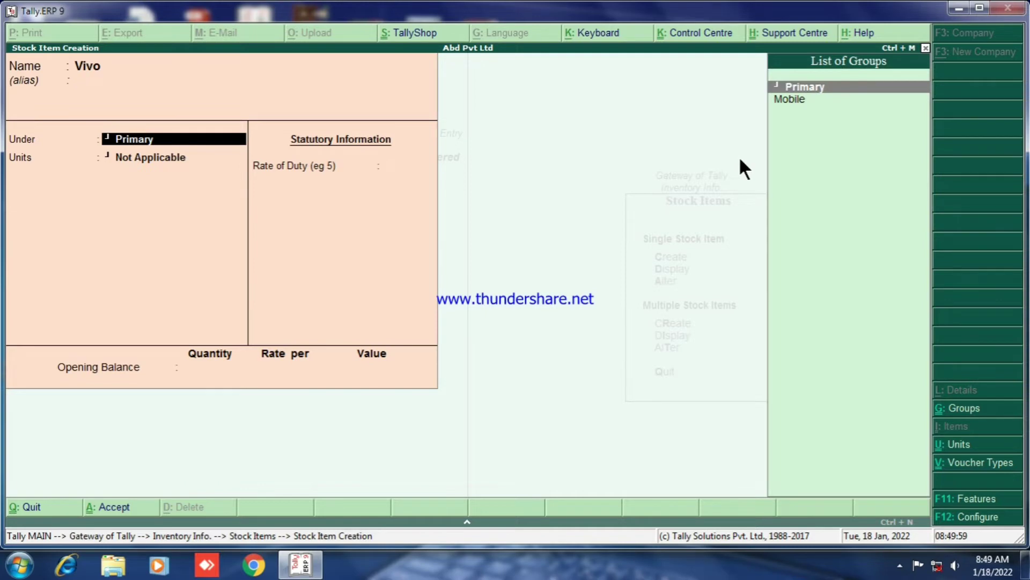
key(Down)
key(Return)
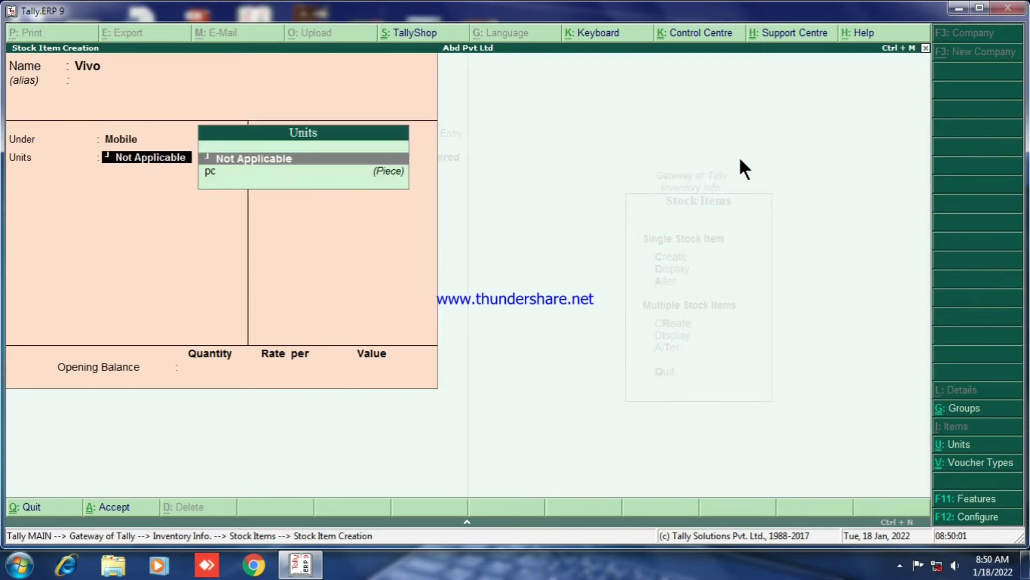
- Assign the unit pc to the stock item, save it without an opening balance, and leave stock item creation
key(Down)
key(Return)
key(Return)
key(Return)
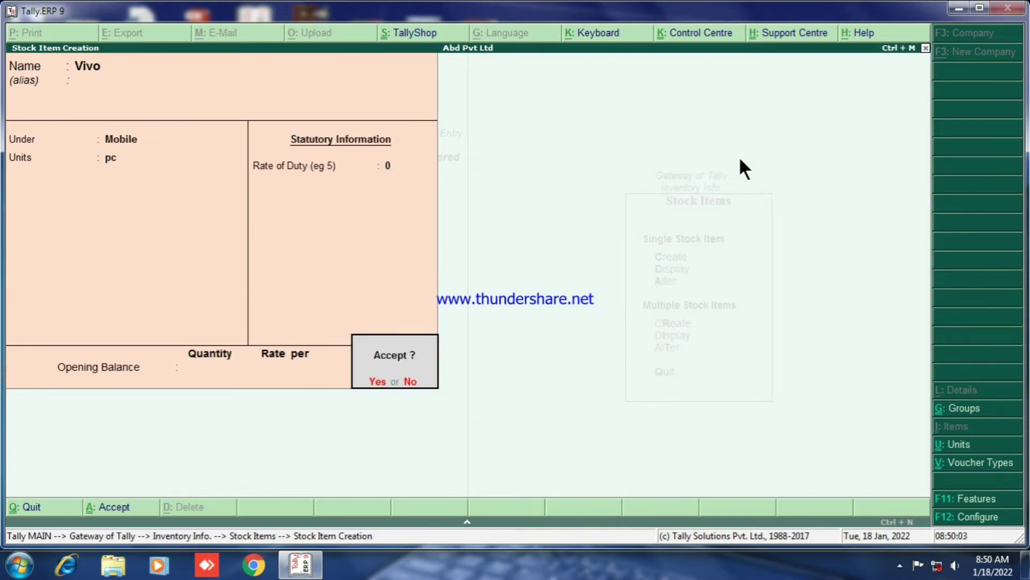
key(Return)
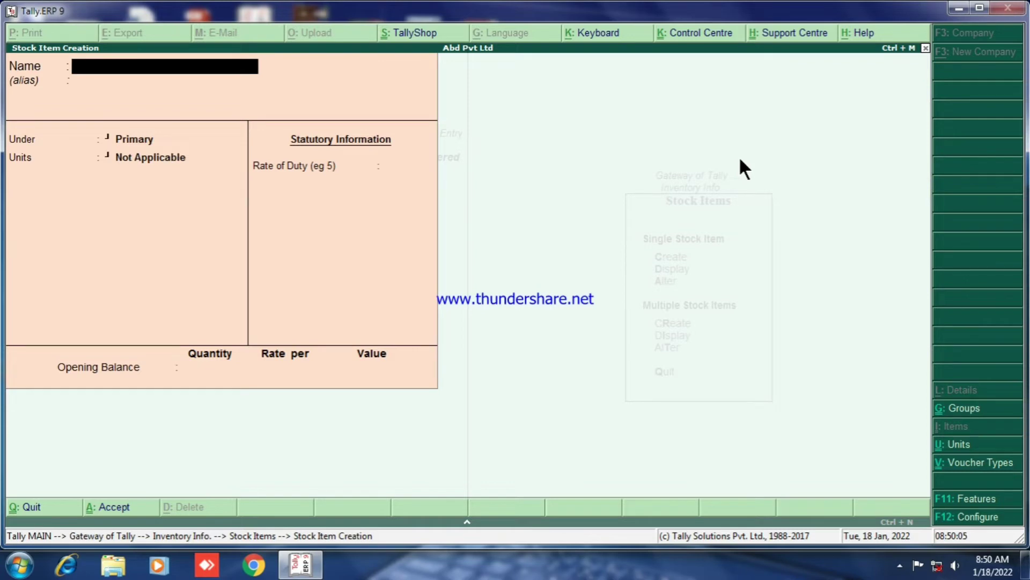
key(Escape)
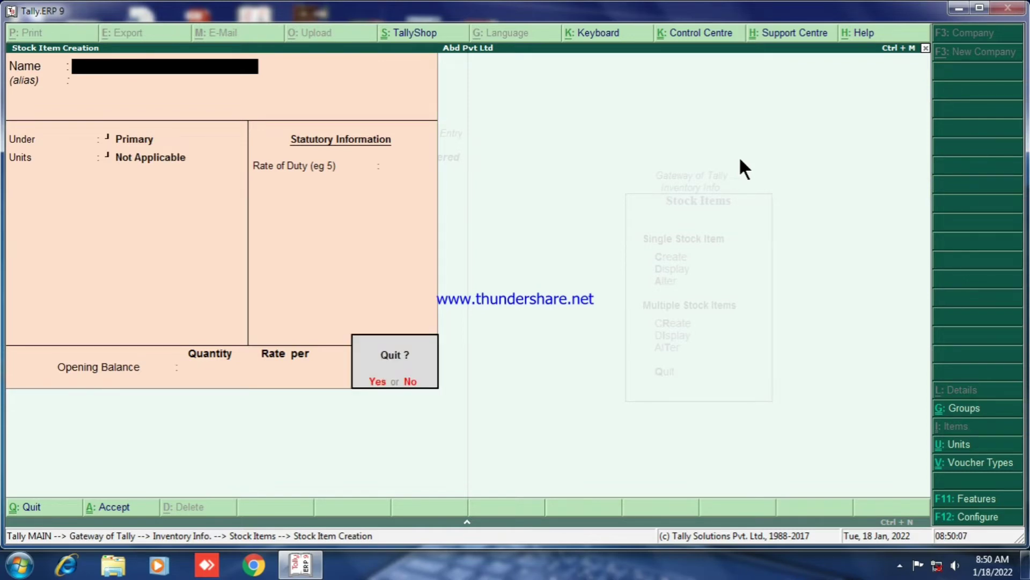
key(y)
key(Escape)
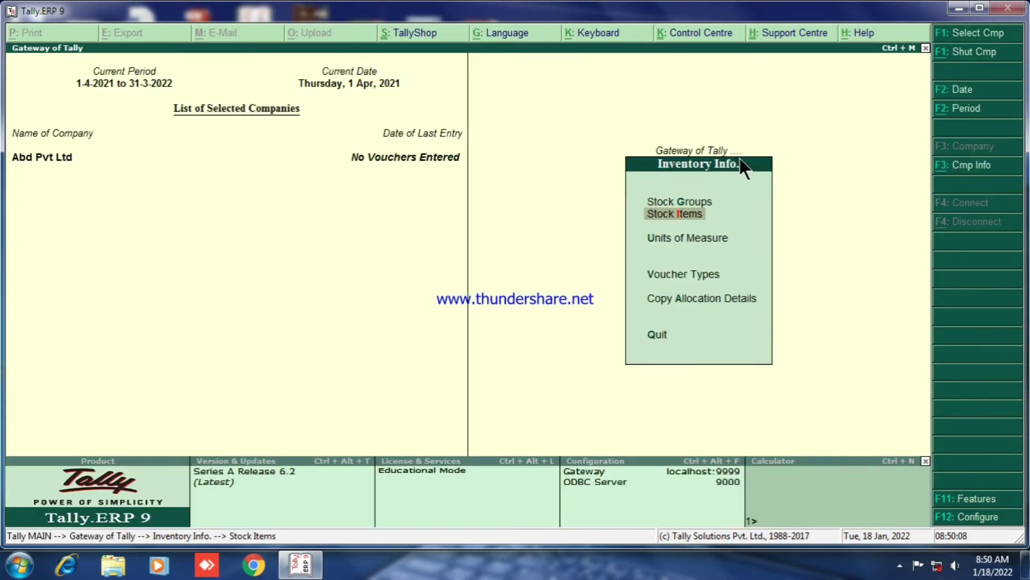
- Open a new purchase voucher from the accounting vouchers, leaving the supplier invoice number and date blank
key(Escape)
key(Down)
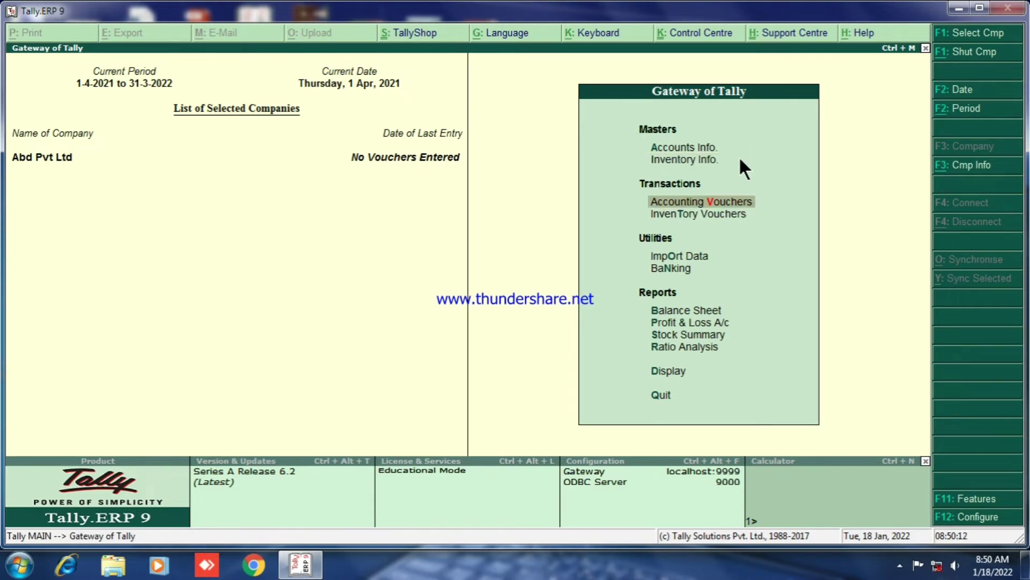
key(Return)
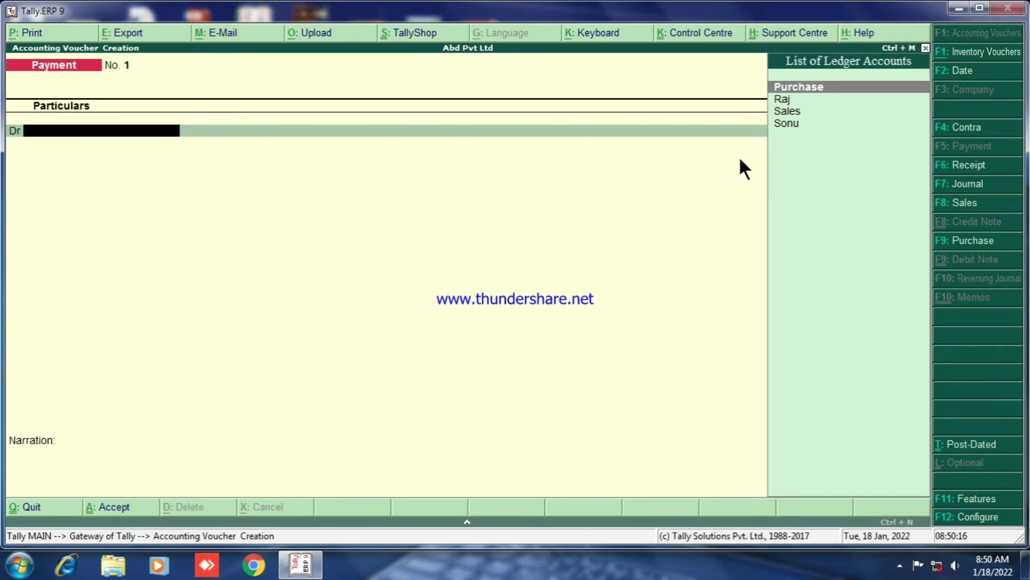
key(F9)
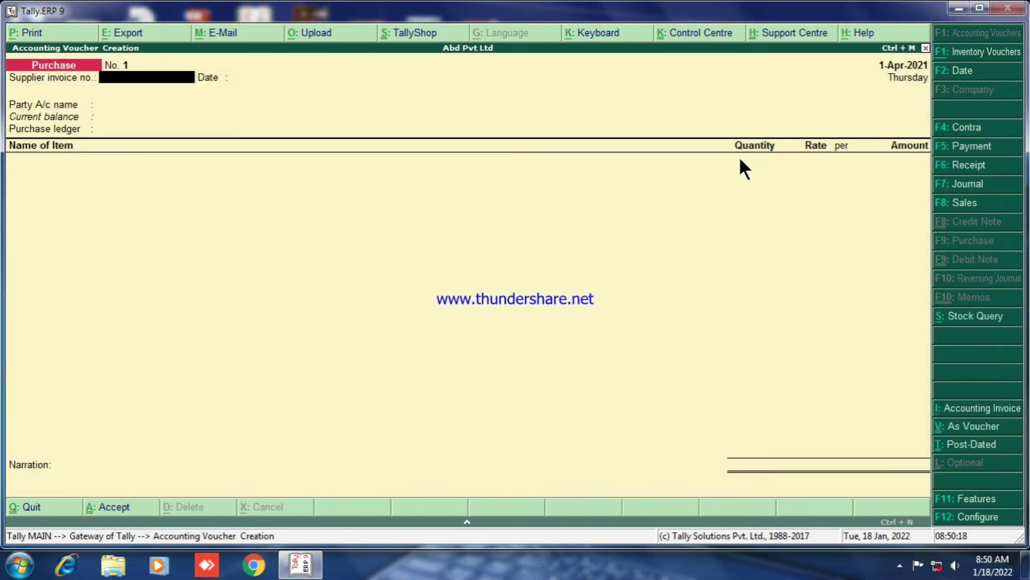
key(Return)
key(Return)
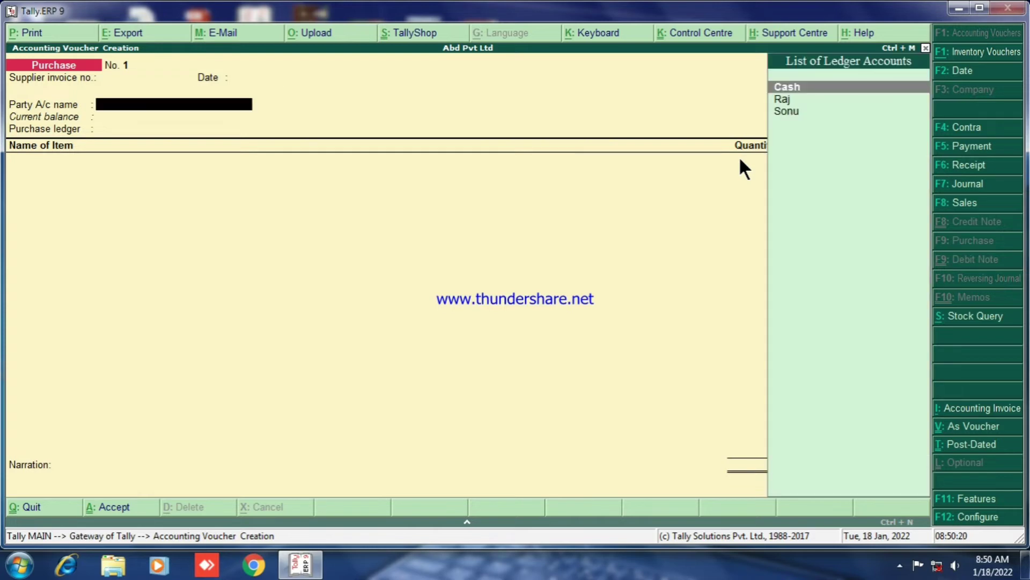
- Choose the supplier's ledger as the party account, keep the party details as they are, and select Purchase as the purchase ledger
key(Down)
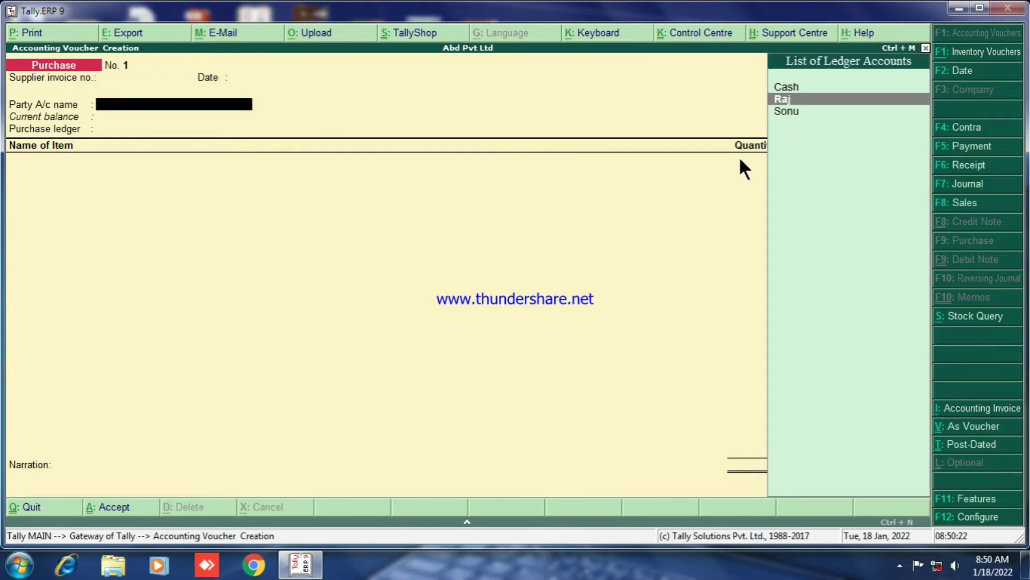
key(Return)
key(Return)
key(Return)
key(Return)
key(Return)
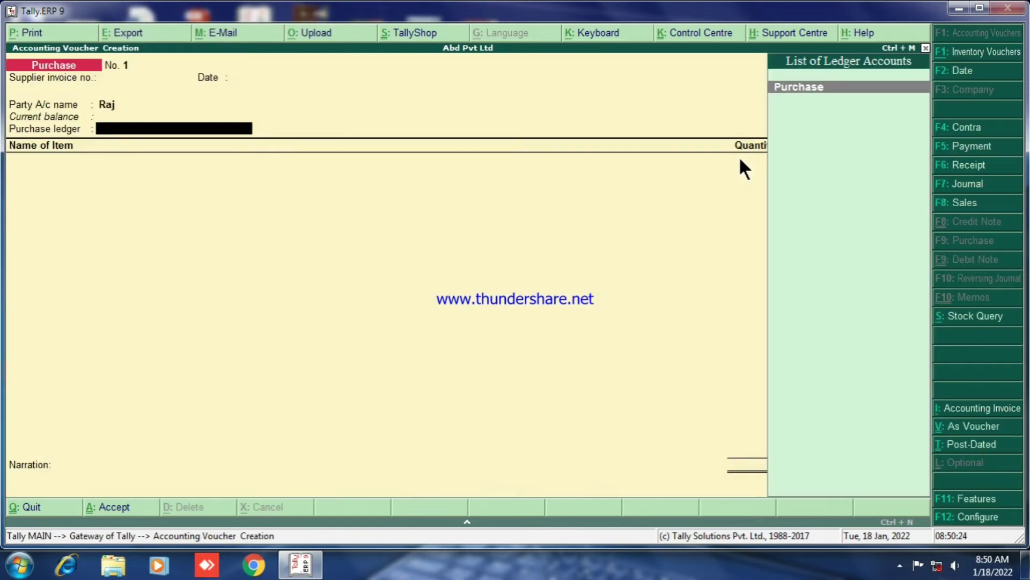
key(Return)
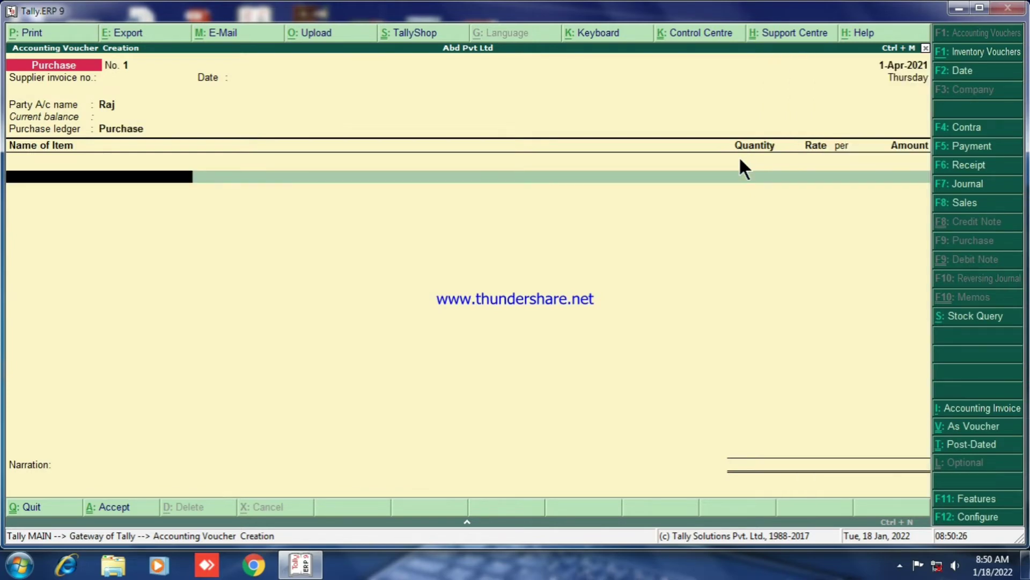
- Add 100 pc of Vivo at a rate of 3000 to the purchase voucher, ending the item list and leaving the narration blank
key(Down)
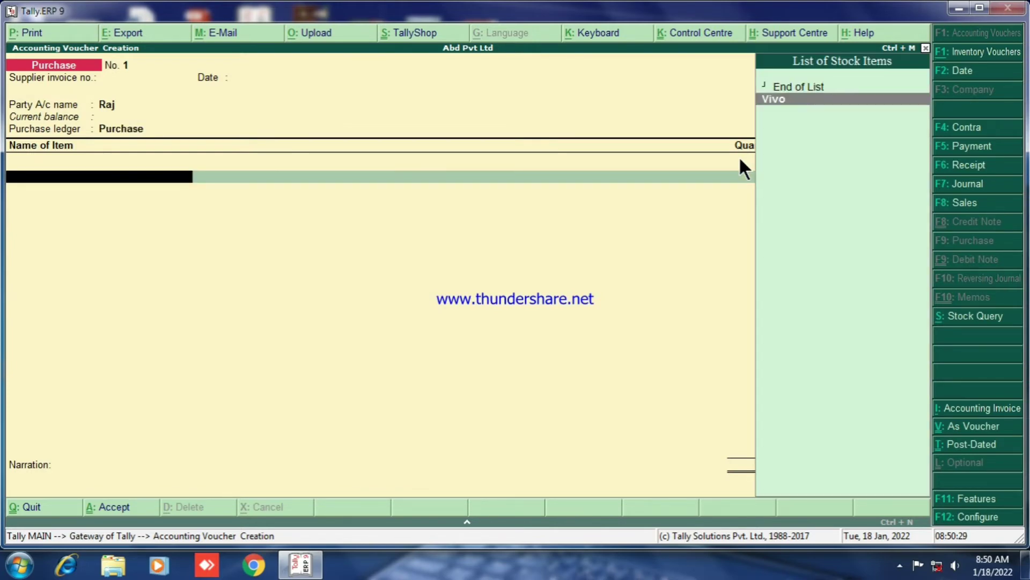
key(Return)
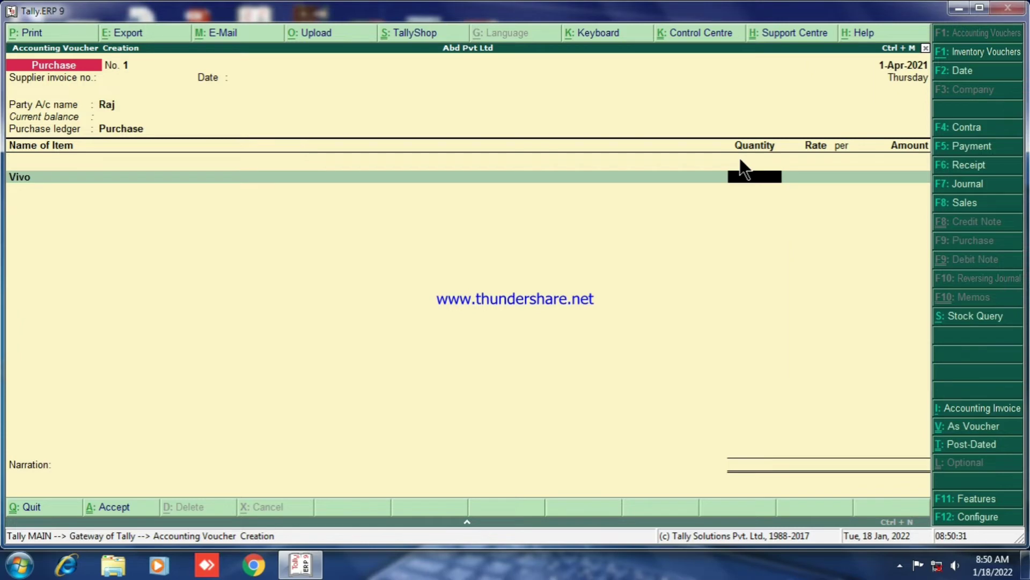
text(100)
key(Return)
text(3000)
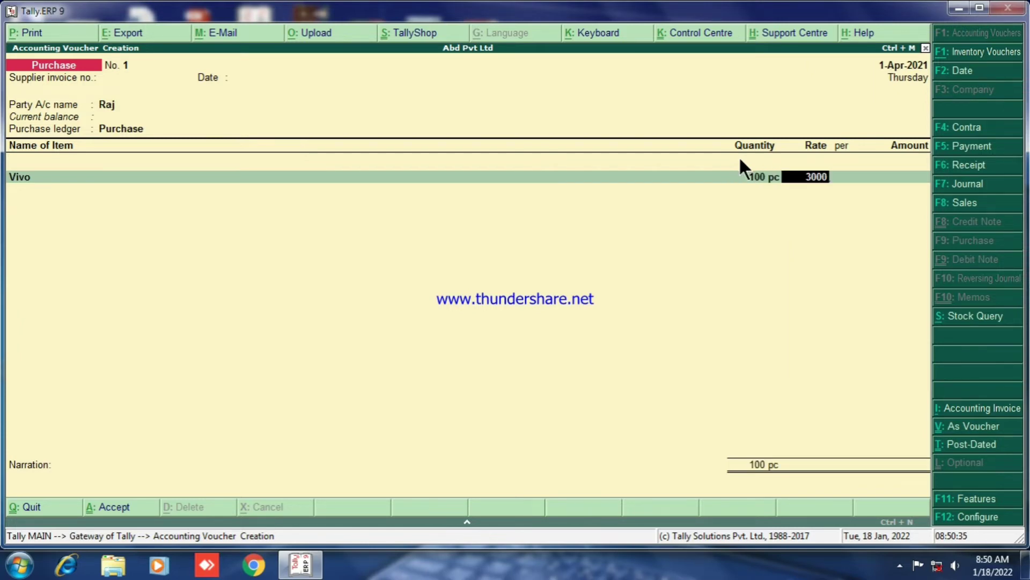
key(Return)
key(Return)
key(Return)
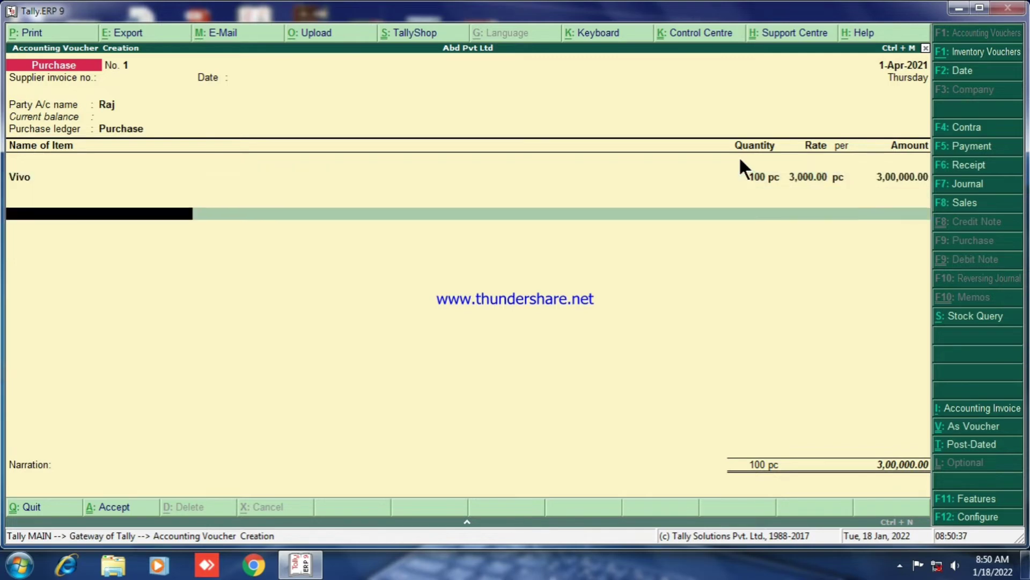
key(Return)
key(Return)
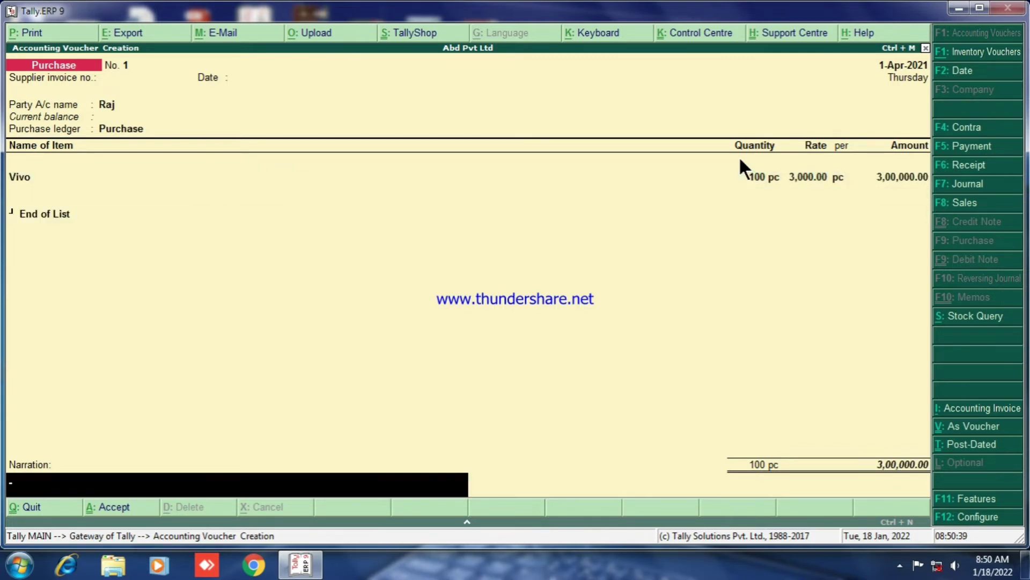
key(Return)
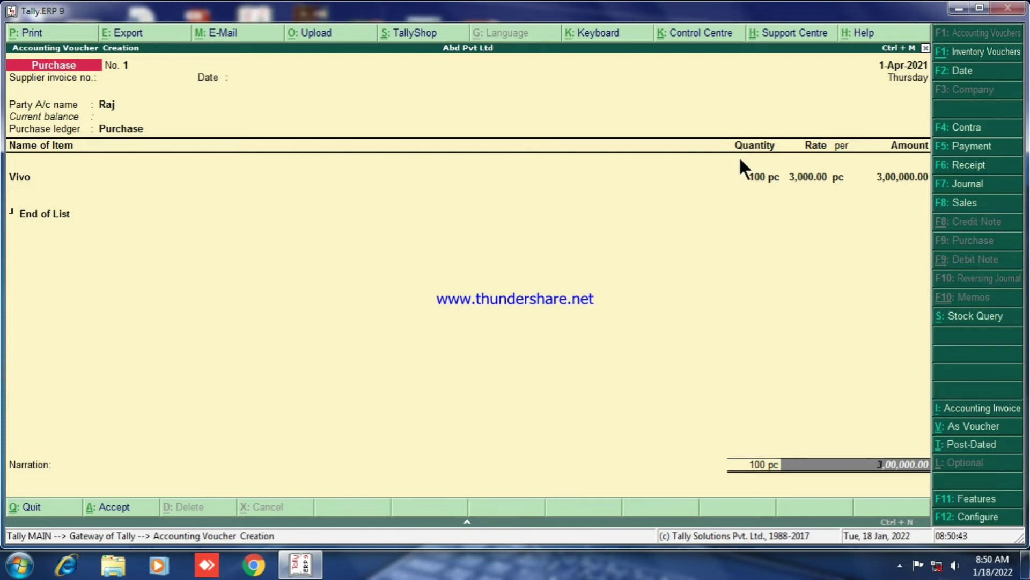
- Configure the purchase invoice to not use defaults for bill allocations, keeping all other options as they are
key(F12)
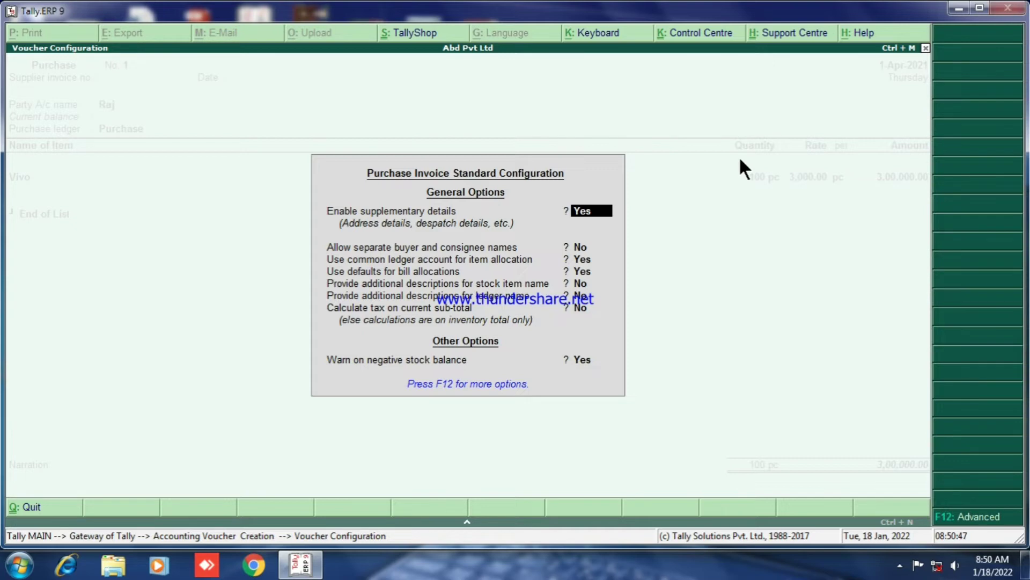
key(Return)
key(Return)
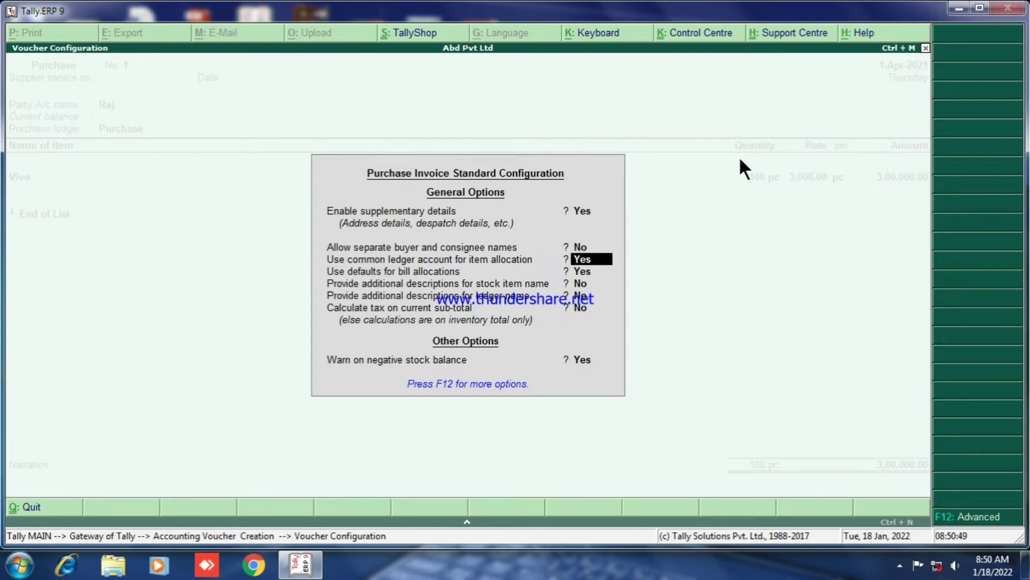
key(Return)
key(Return)
key(Up)
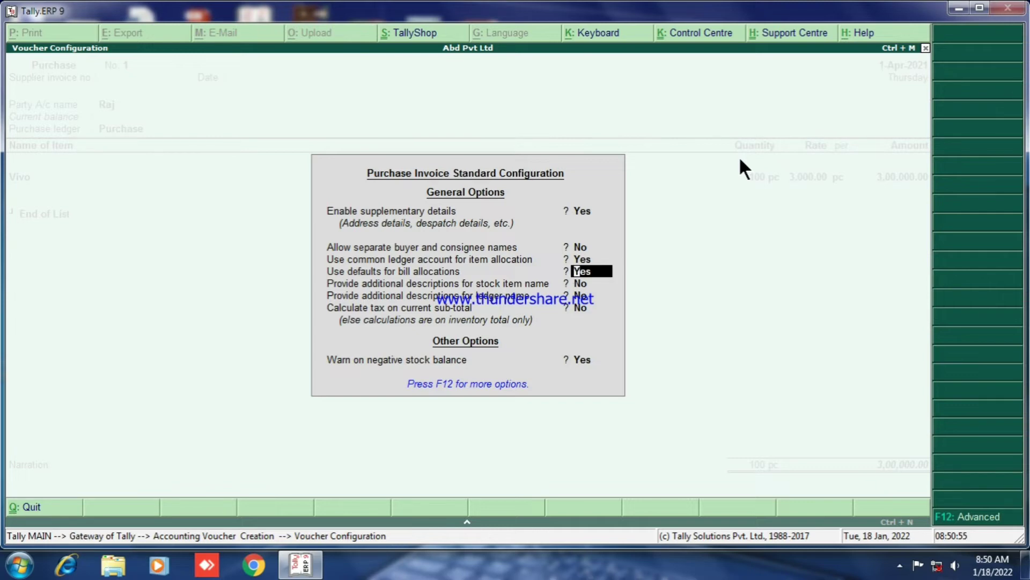
text(n)
key(Return)
key(Return)
key(Return)
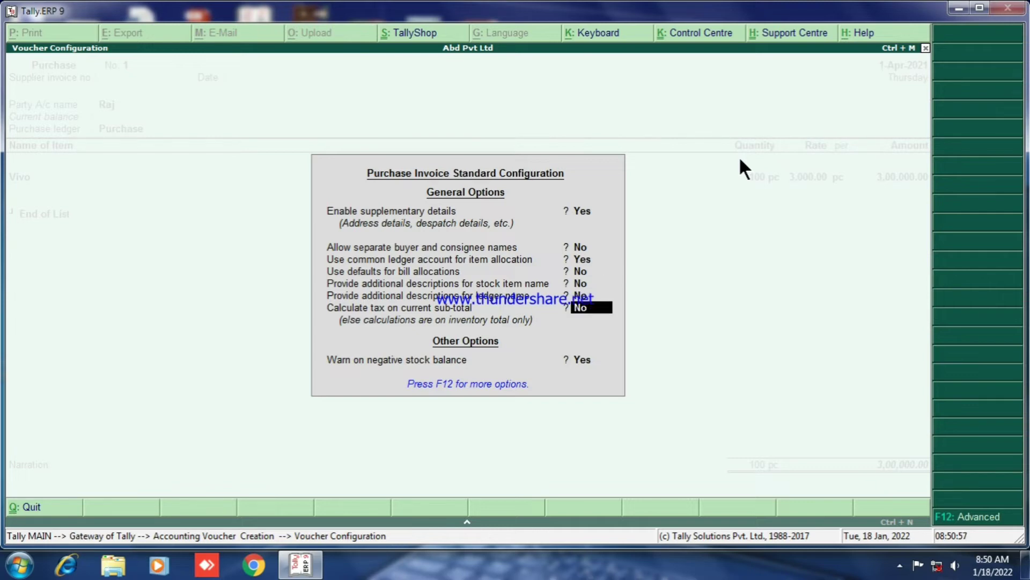
key(Return)
key(Return)
- Go back through the supplier's party details and the Vivo line unchanged to open the bill-wise details
key(Return)
key(Return)
key(Return)
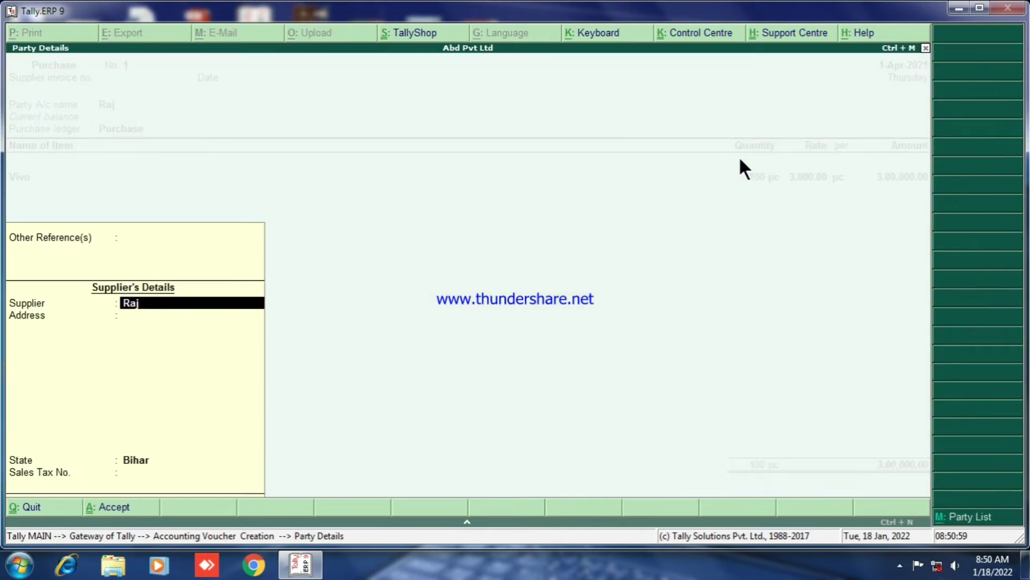
key(Return)
key(Return)
key(Return)
key(Return)
key(Return)
key(Return)
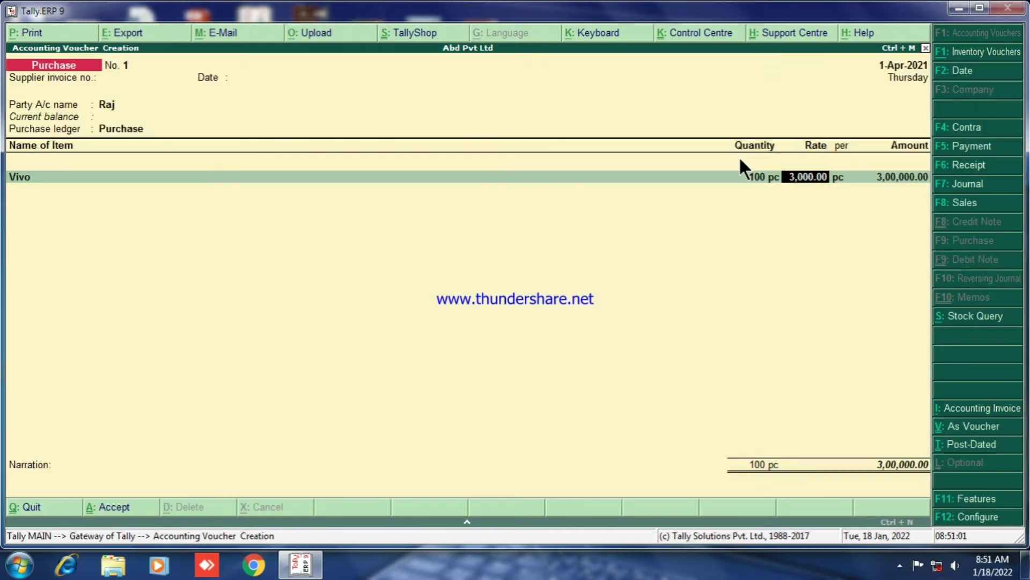
key(Return)
key(Return)
key(Return)
key(Return)
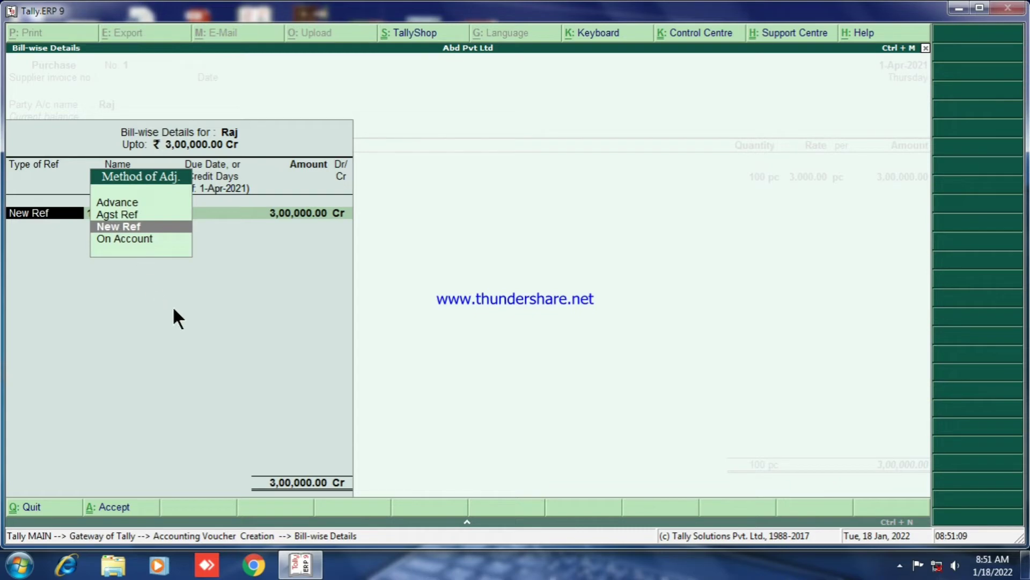
- Allocate the full purchase amount to a New Ref named after the supplier, with 30 credit days
key(Return)
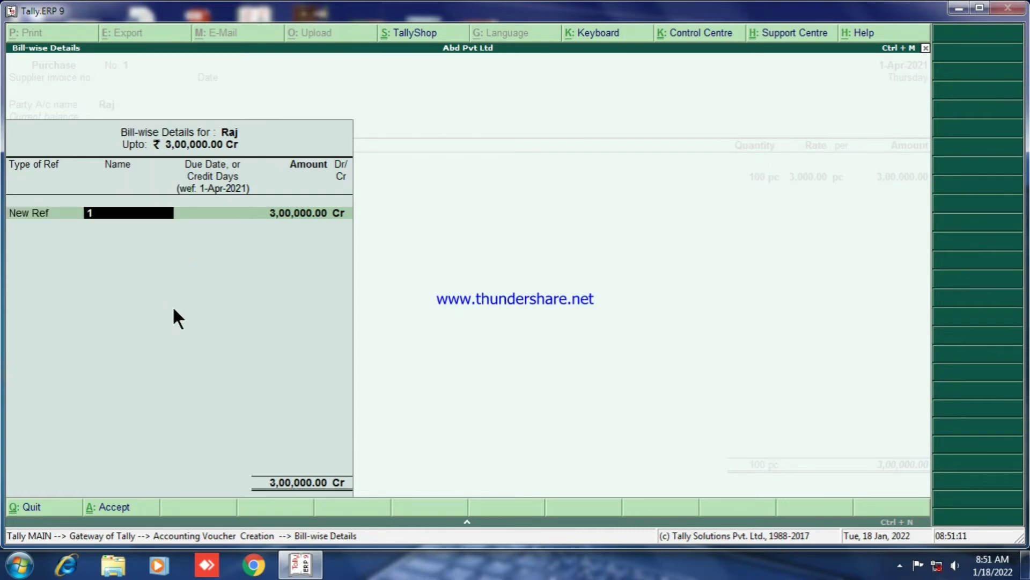
text(Raj)
key(Return)
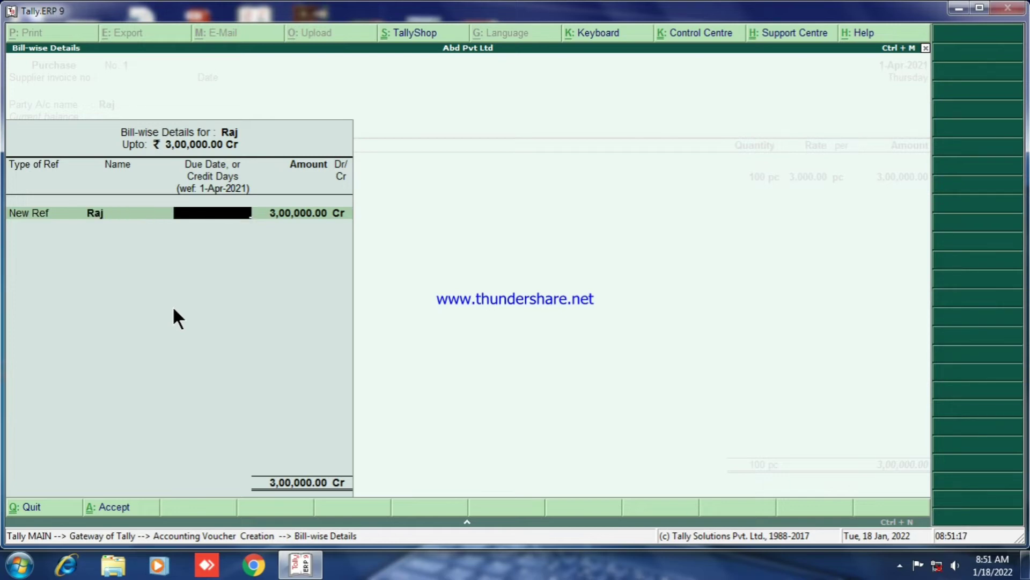
text(30)
key(Return)
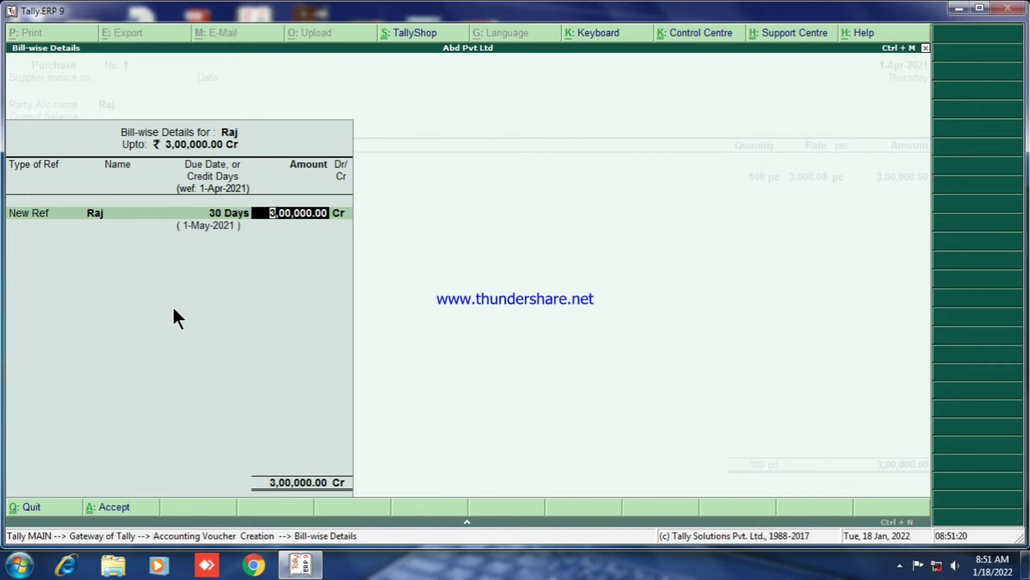
key(Return)
key(Return)
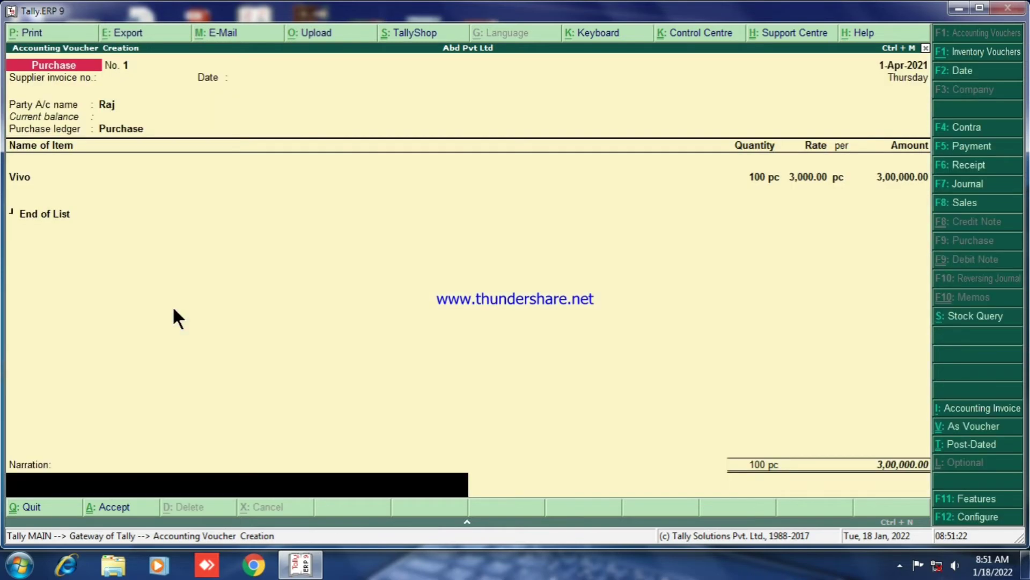
- Enter a narration describing the credit purchase from the supplier and save the purchase voucher
text(bring purchase creti fro)
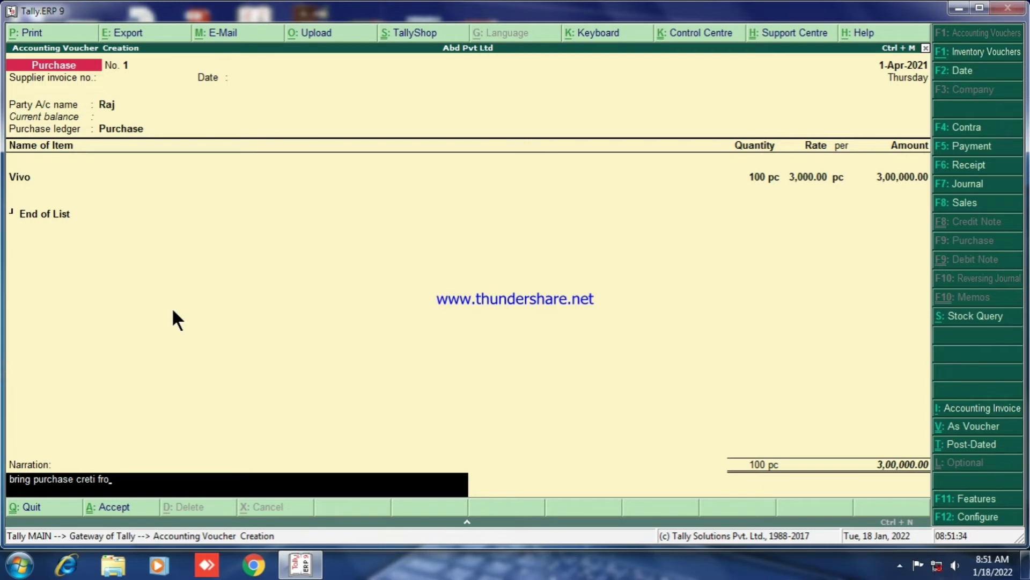
text(m raj)
key(Return)
key(Return)
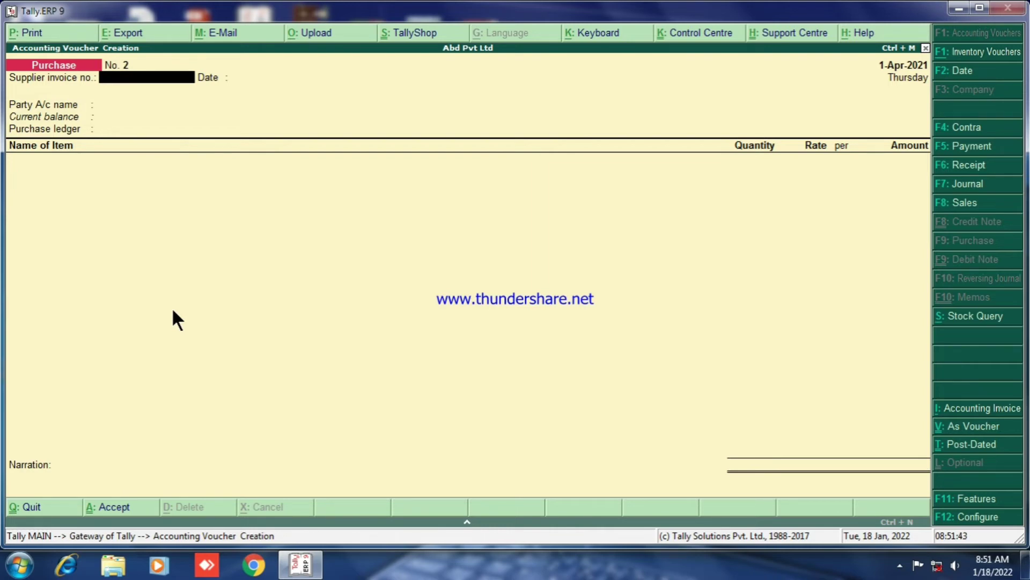
- Start a sales voucher without a reference number and choose the customer's ledger as the party account
key(F8)
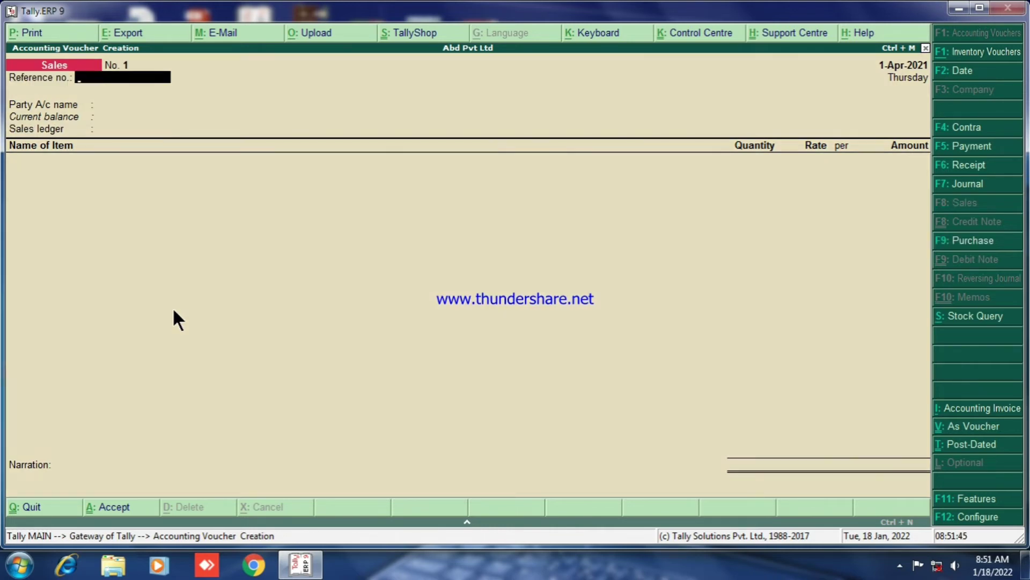
key(Return)
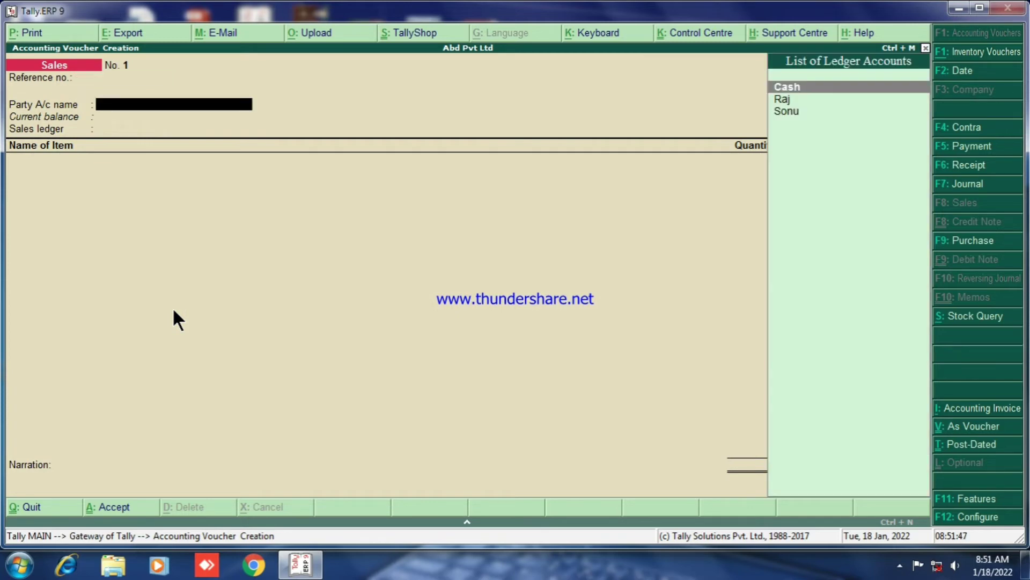
key(Down)
key(Down)
key(Return)
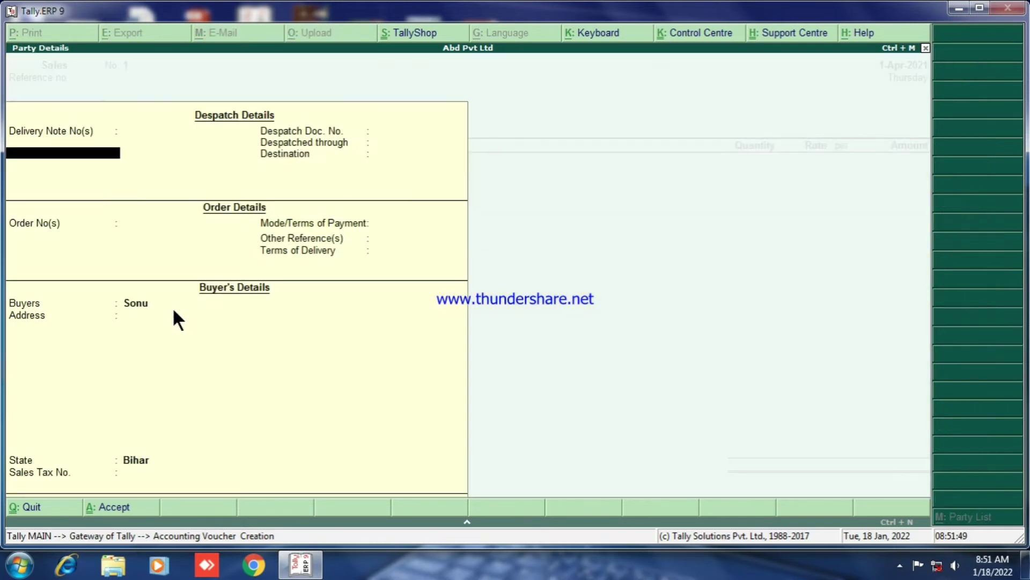
- Leave the despatch and order details blank, keep Bihar as the buyer's state, and select Sales as the sales ledger
key(Return)
key(Return)
key(Return)
key(Return)
key(Return)
key(Return)
key(Return)
key(Return)
key(Return)
key(Return)
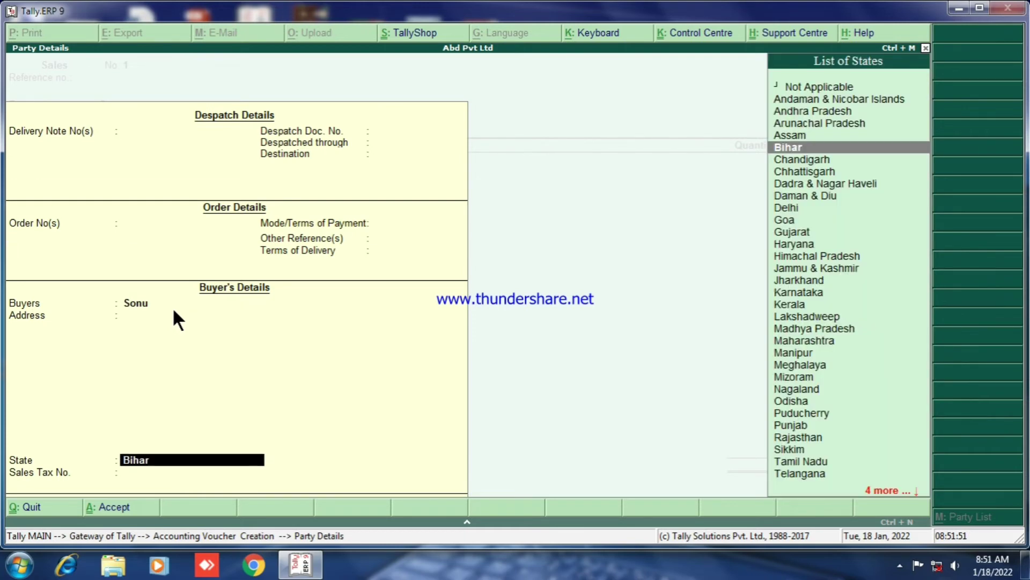
key(Return)
key(Return)
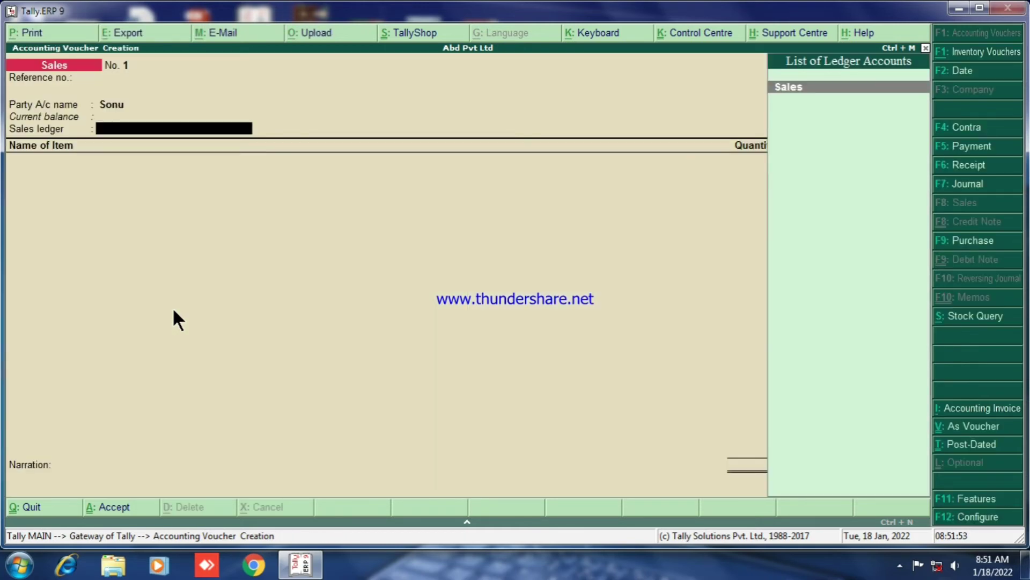
key(Return)
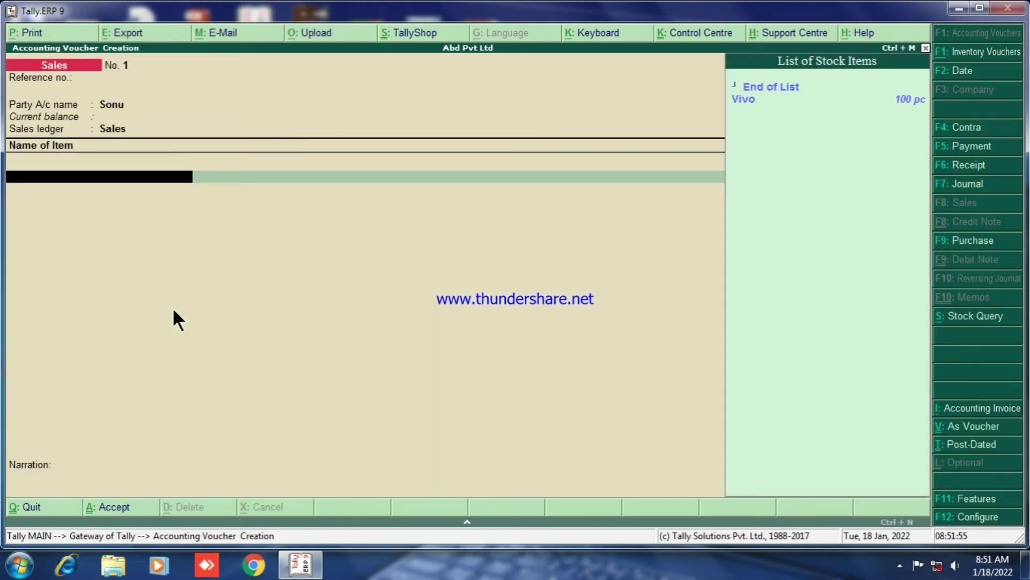
- Add 20 pc of Vivo at a rate of 5,000 to the sales voucher and end the item list
key(Down)
key(Return)
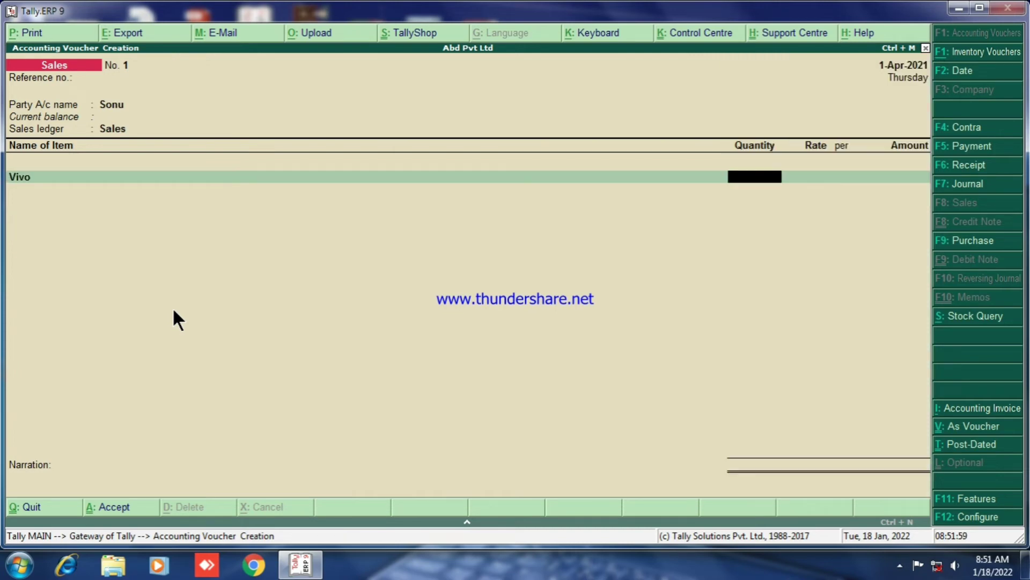
text(20)
key(Return)
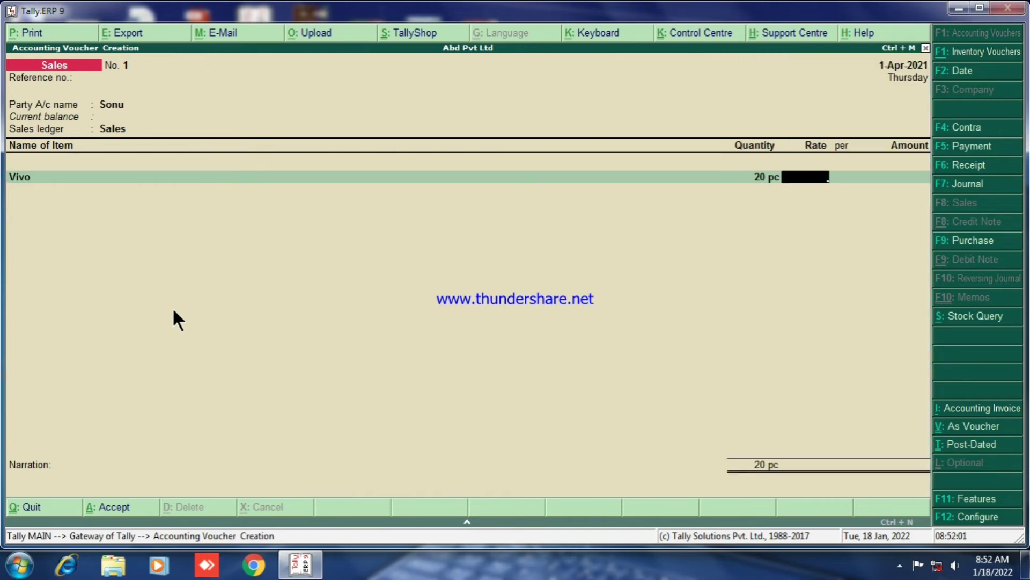
text(5,000)
key(Return)
key(Return)
key(Return)
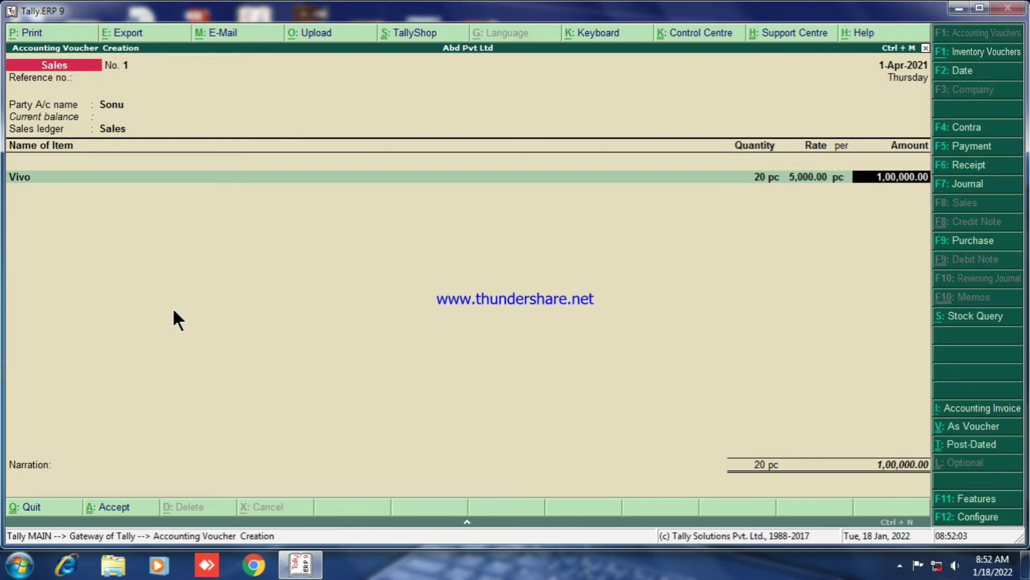
key(Return)
key(Return)
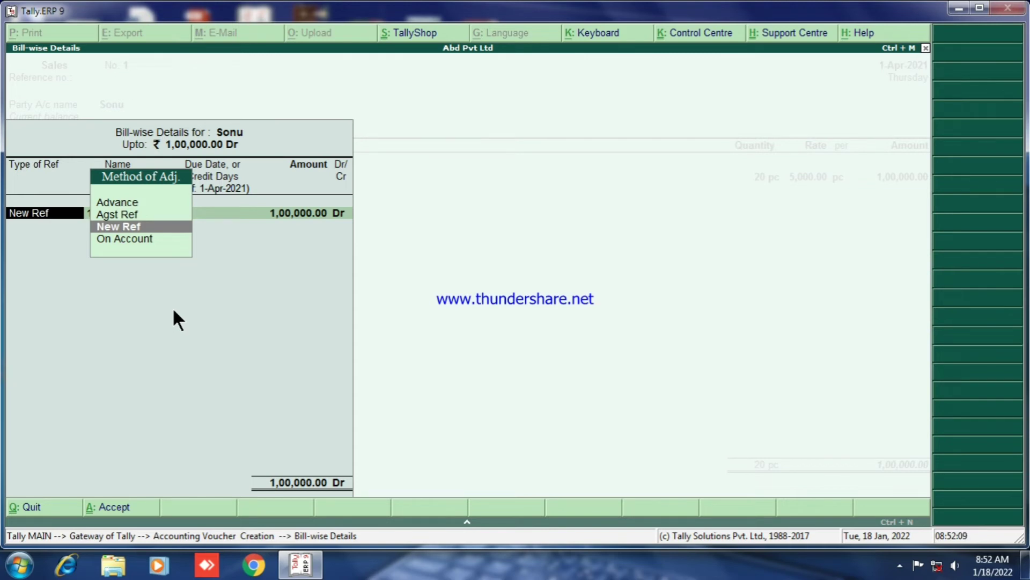
- Enter the sale's bill-wise details as a New Ref named after the customer, with 25 credit days
key(Down)
key(Up)
key(Return)
text(S)
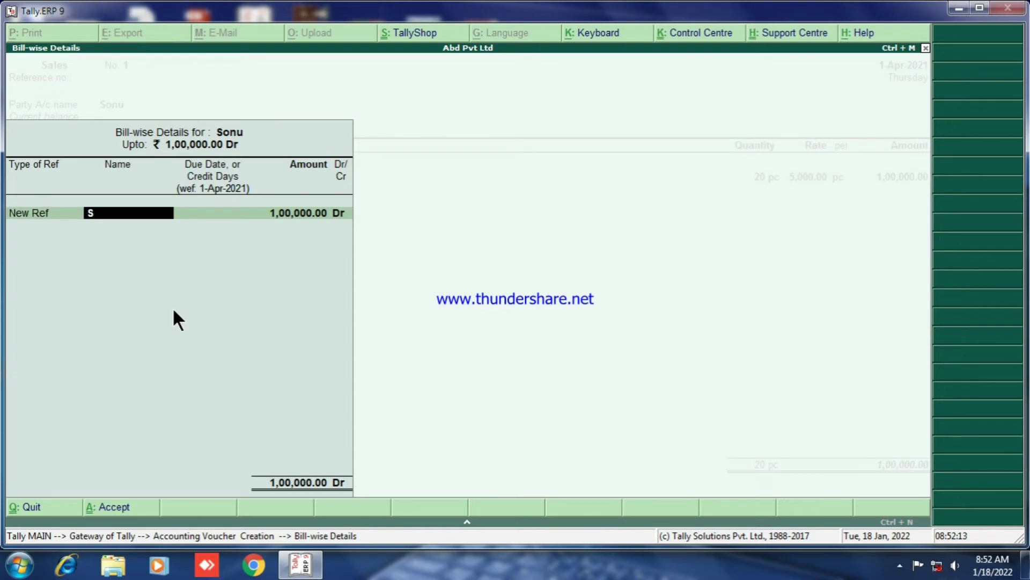
text(onu)
key(Return)
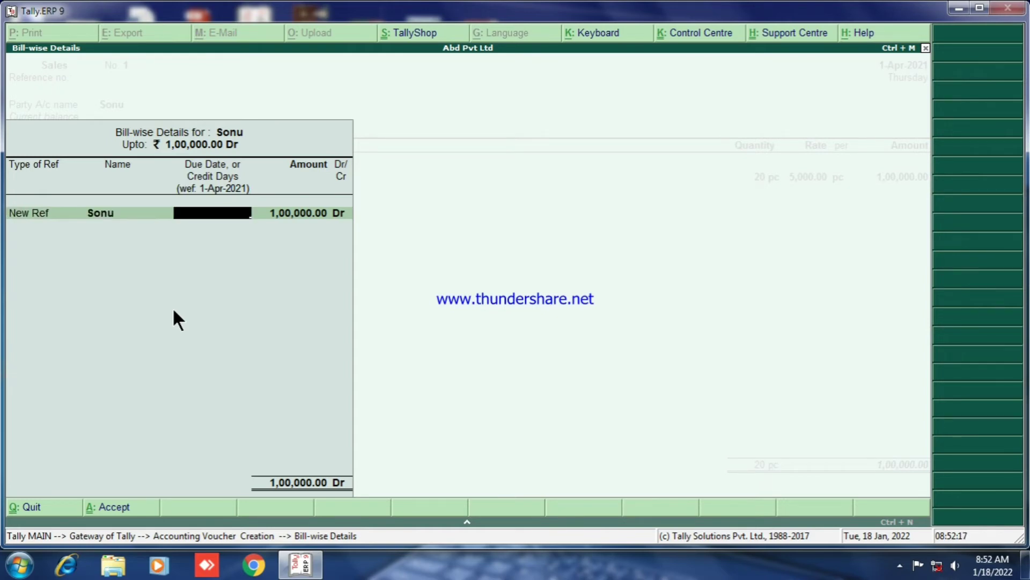
text(25)
key(Return)
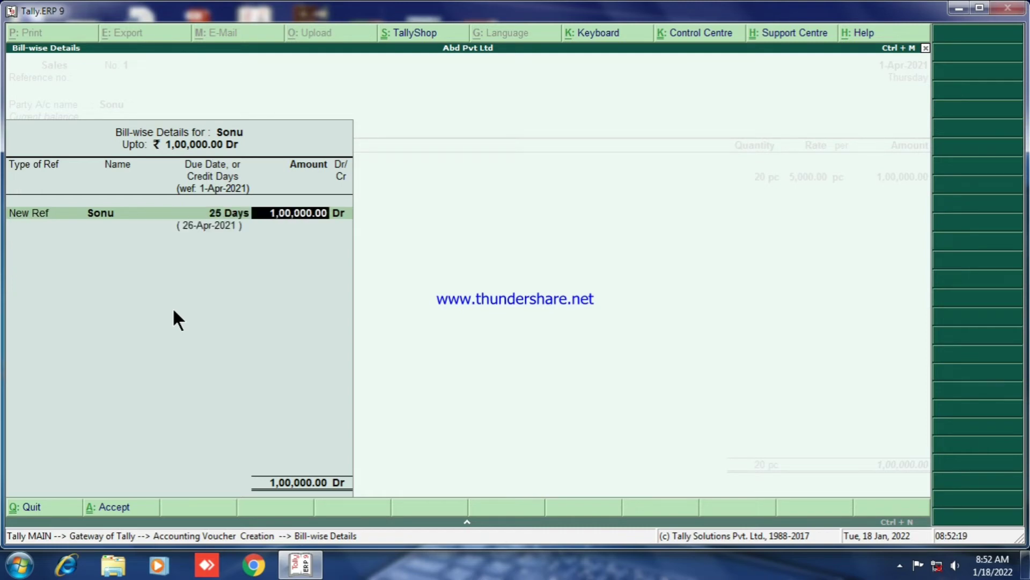
- Accept the sale's bill-wise amount, enter the narration "being sold credit to" plus the customer's name, and save the sales voucher
key(Return)
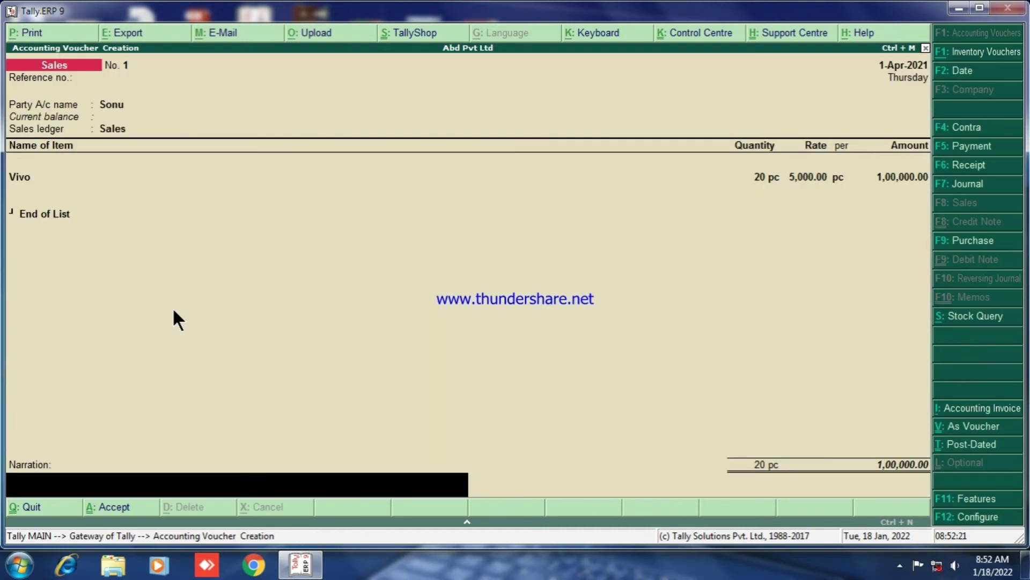
text(b)
text(ing sold to sonu)
key(BackSpace)
key(BackSpace)
key(BackSpace)
key(BackSpace)
key(BackSpace)
key(BackSpace)
key(BackSpace)
key(BackSpace)
text(credit to s)
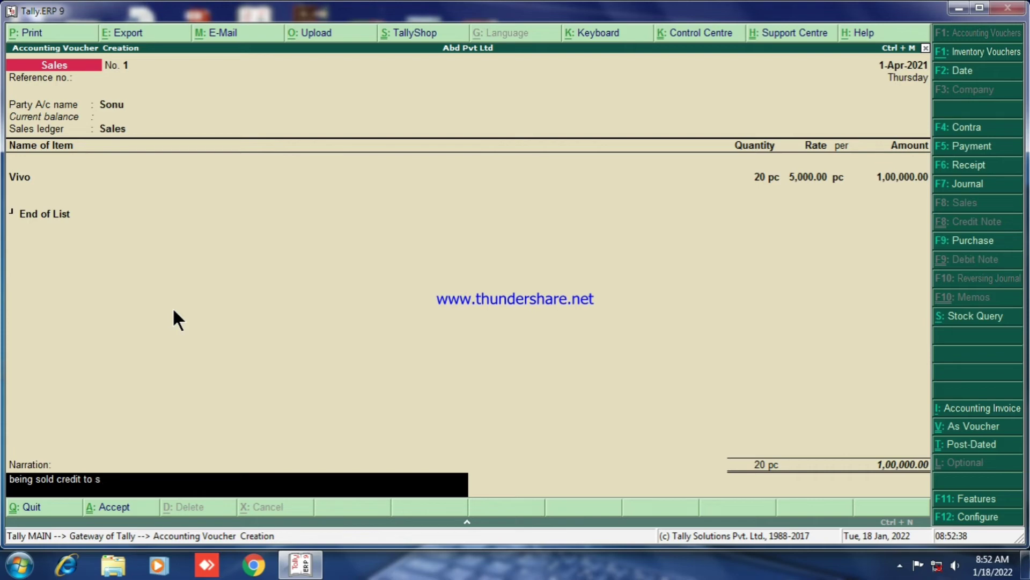
text(onu)
key(Return)
key(Return)
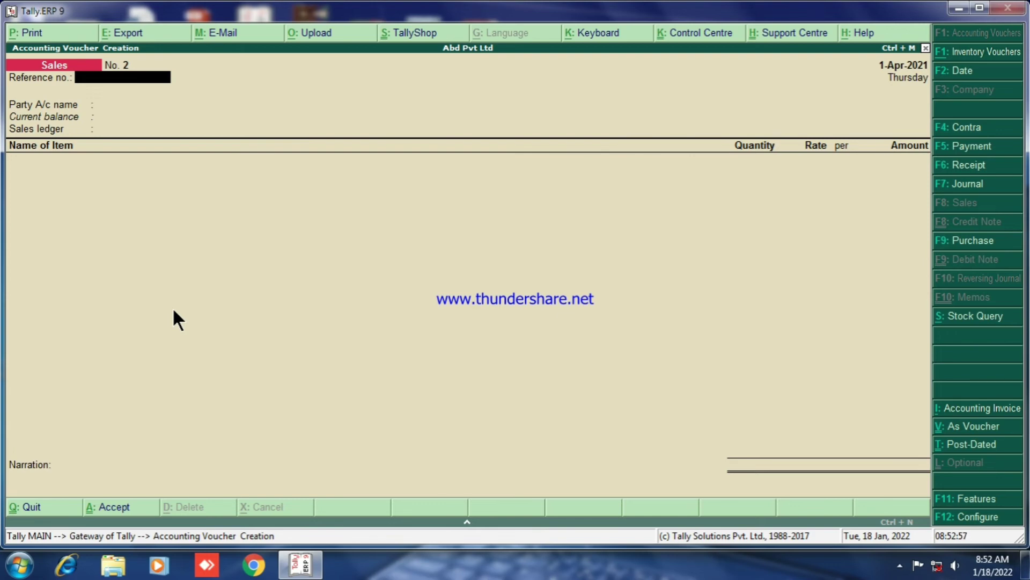
- Start a receipt voucher and credit the customer's ledger with 1,00,000
key(F6)
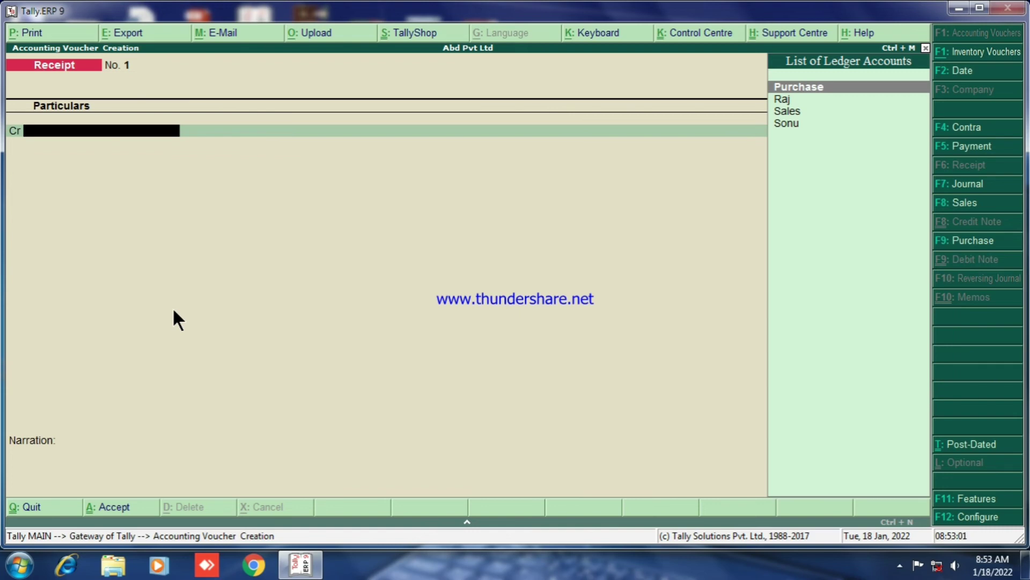
key(Down)
key(Down)
key(Down)
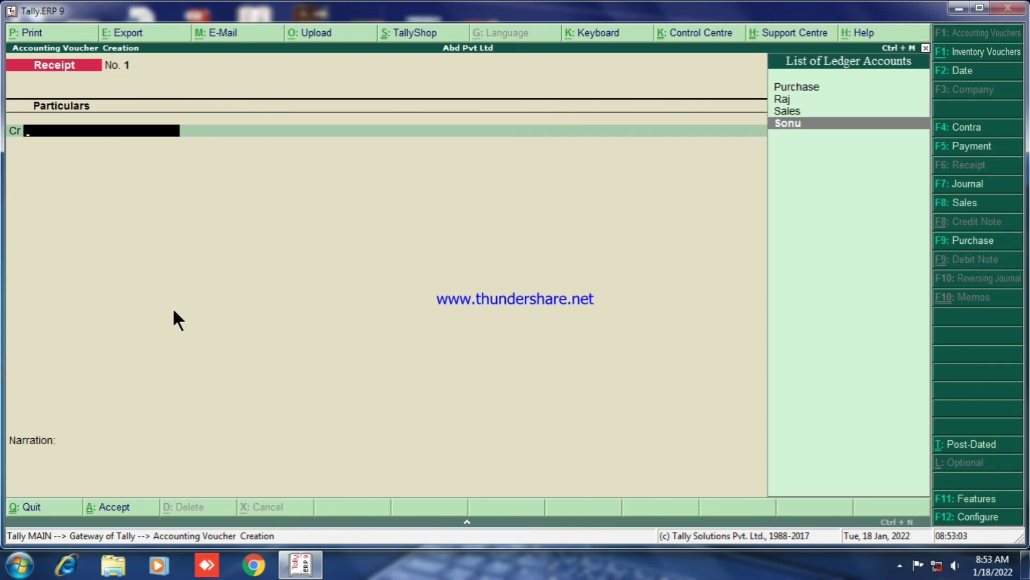
key(Return)
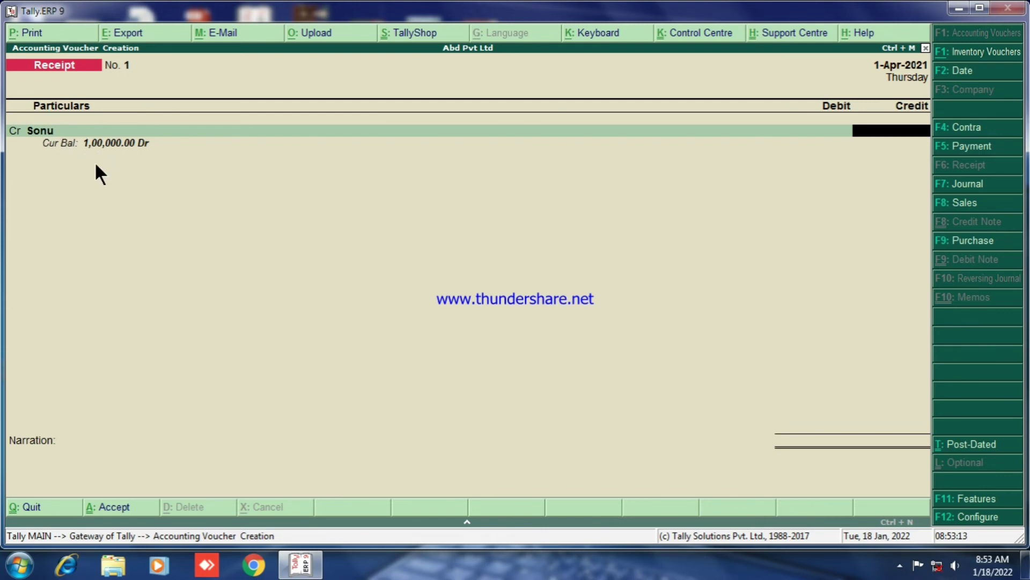
text(1,00,)
text(00000)
key(Return)
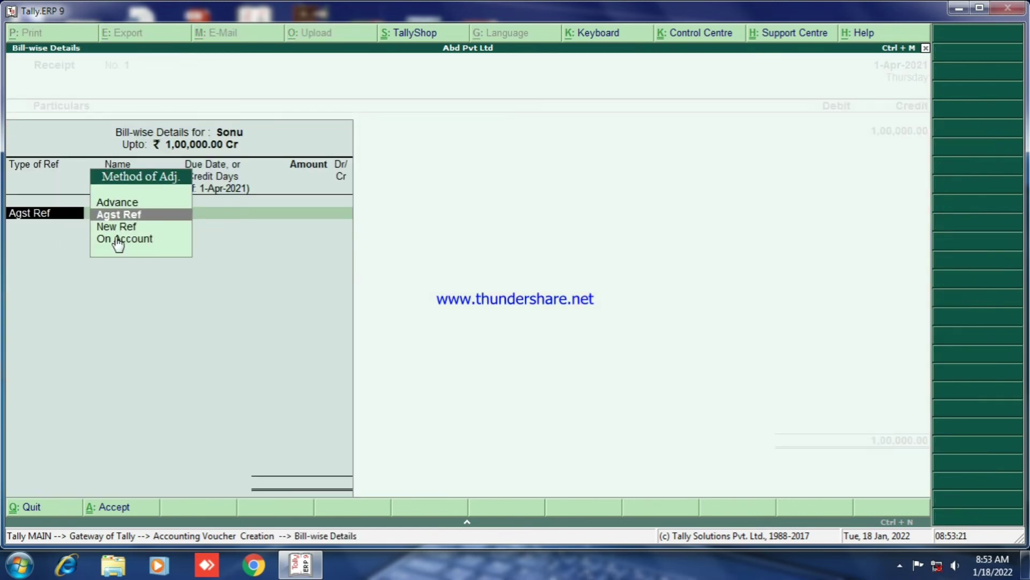
- Adjust the receipt as Agst Ref against the customer's pending bill dated 1-Apr-2021 for the full amount
key(Return)
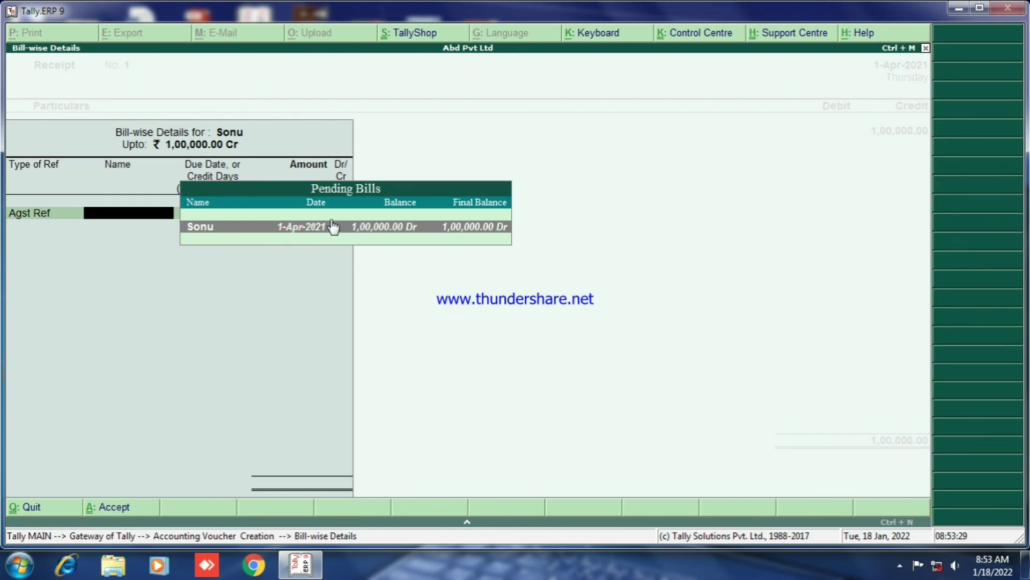
click(492, 230)
key(Return)
key(Return)
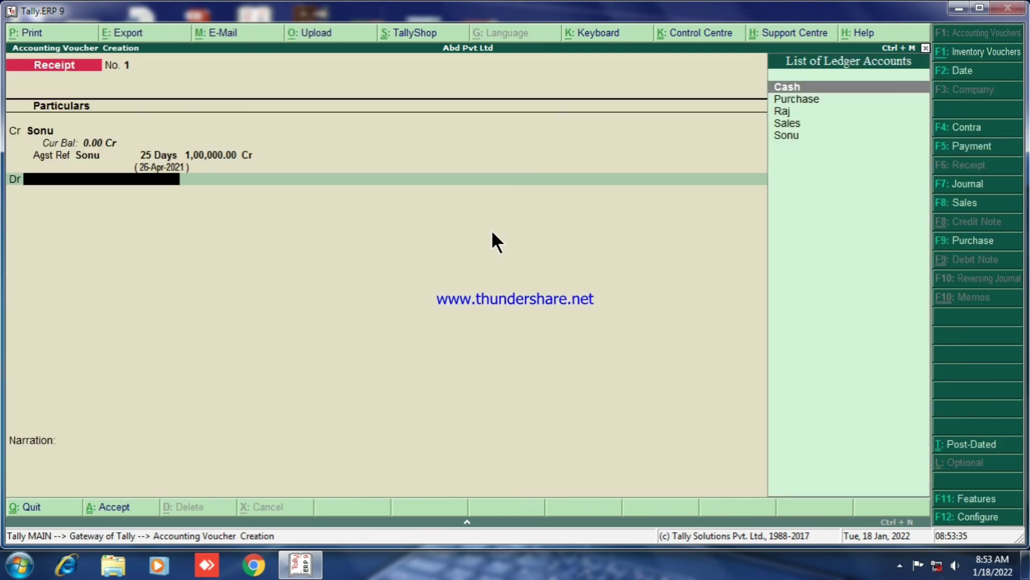
- Debit the Cash ledger with 1,00,000 in the receipt voucher
key(Down)
key(Down)
key(Up)
key(Up)
key(Return)
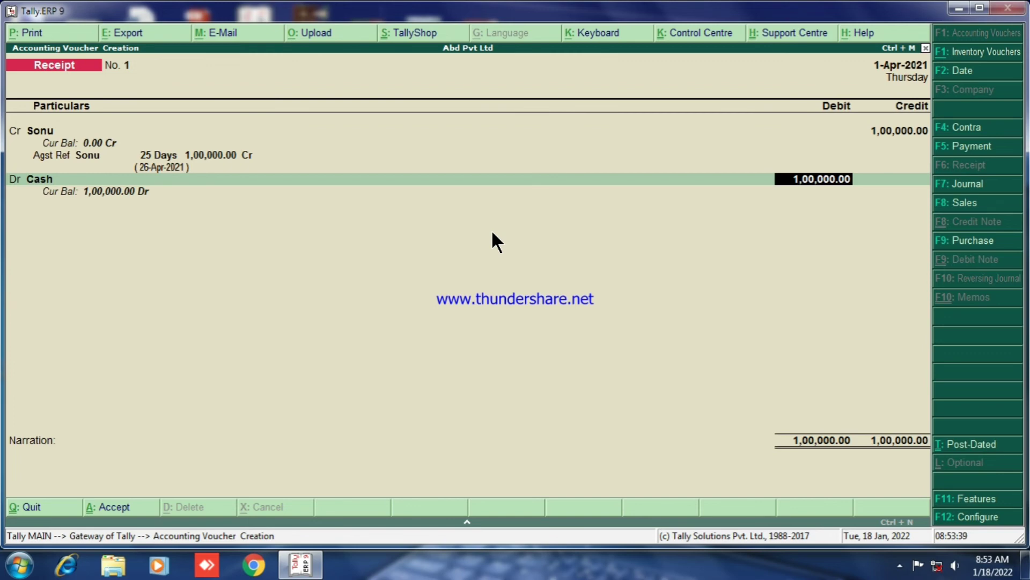
key(Return)
- Enter the narration "being cash receipt from" plus the customer's name and save the receipt voucher
text(b)
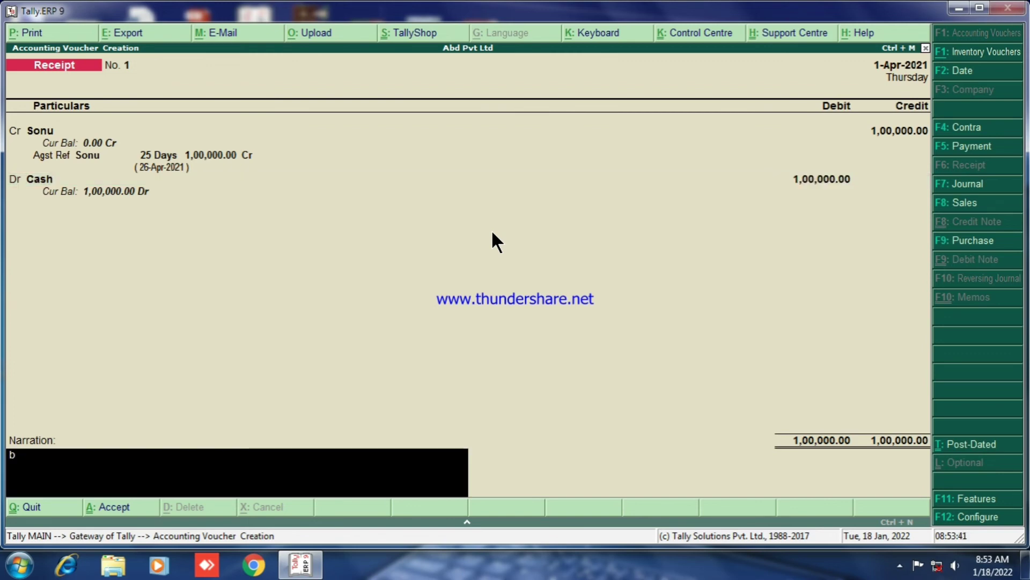
text(eing cash r)
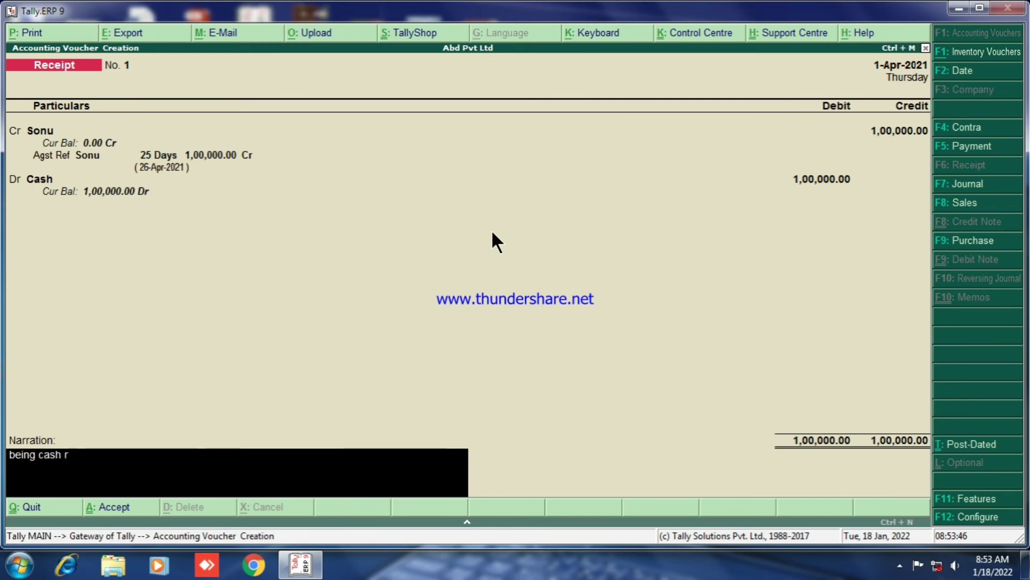
text(eceio)
key(BackSpace)
text(pt)
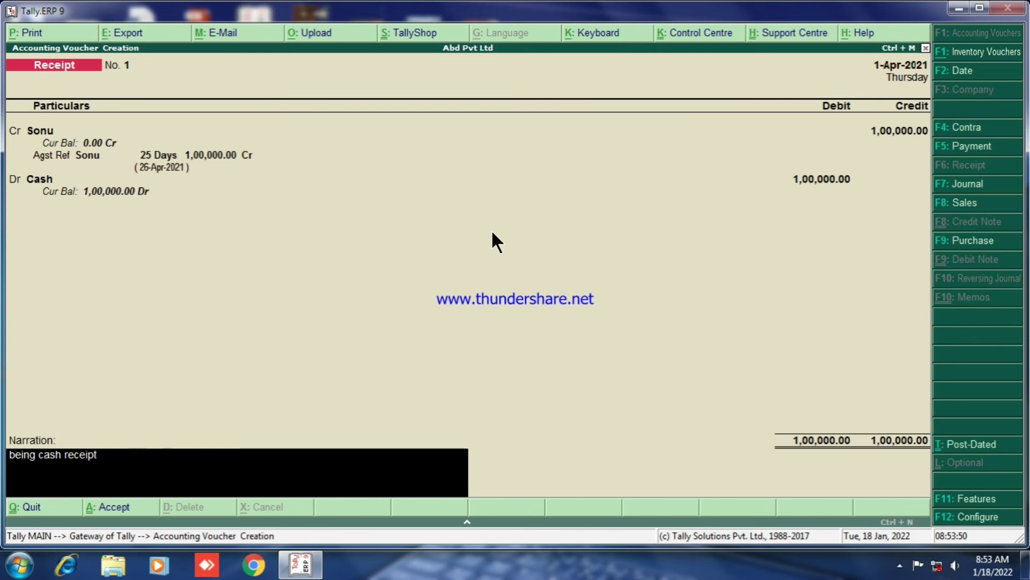
text( from sonu)
key(Return)
key(Return)
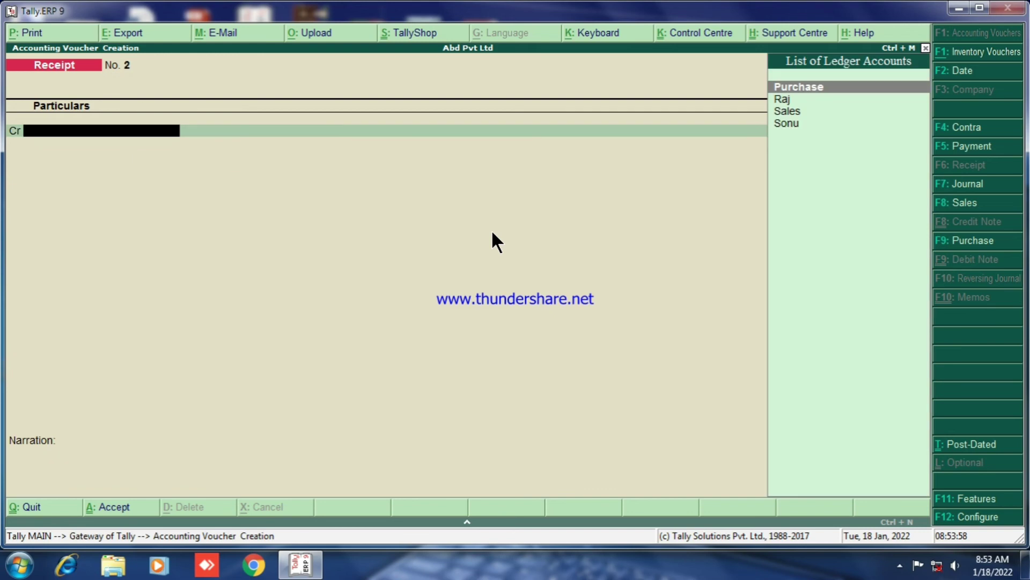
- Select the customer's ledger in a new receipt voucher to check its current balance
key(Down)
key(Down)
key(Down)
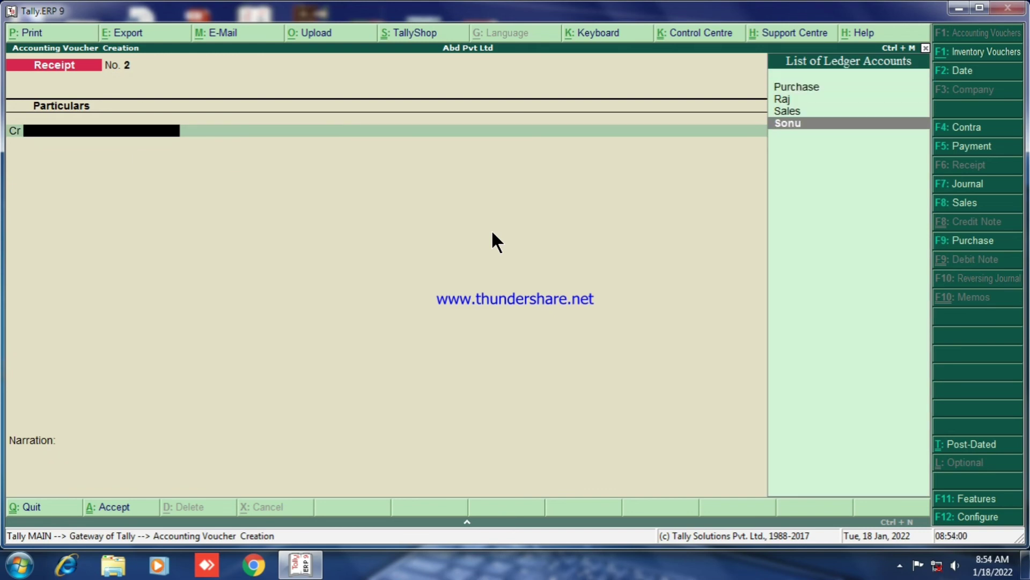
key(Return)
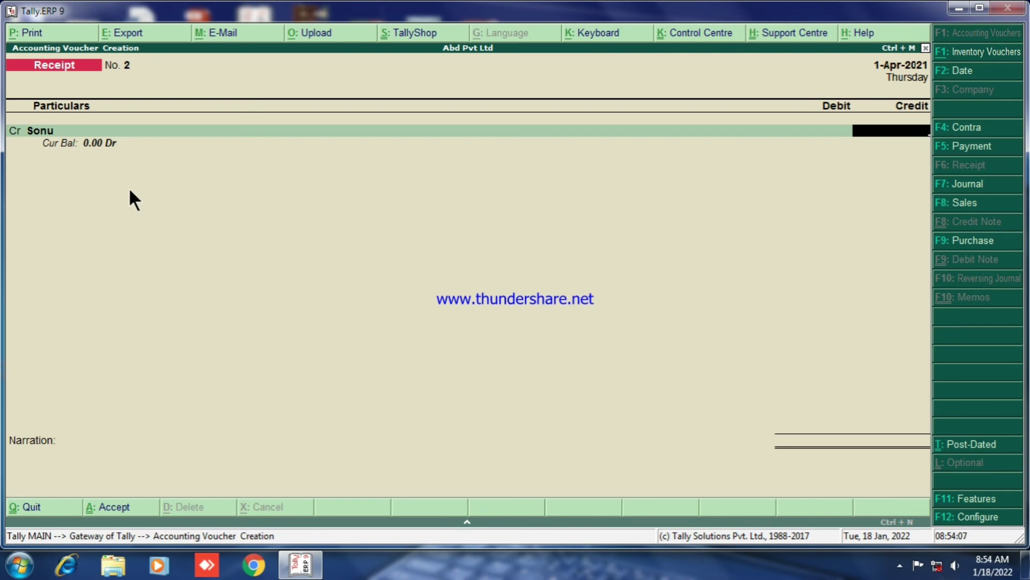
- Switch to a payment voucher and debit the supplier's ledger with 3,00,000
key(F5)
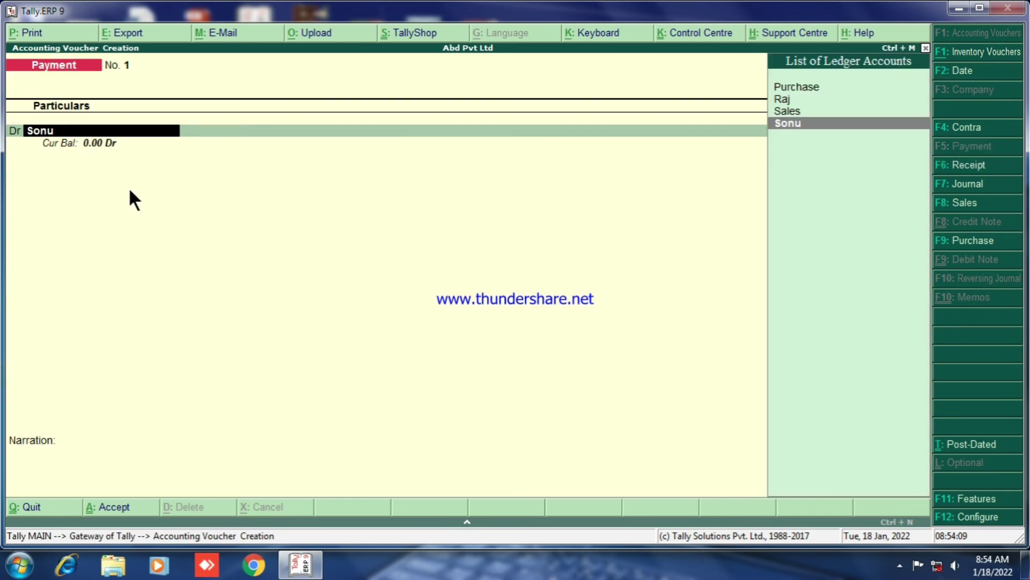
key(Up)
key(Up)
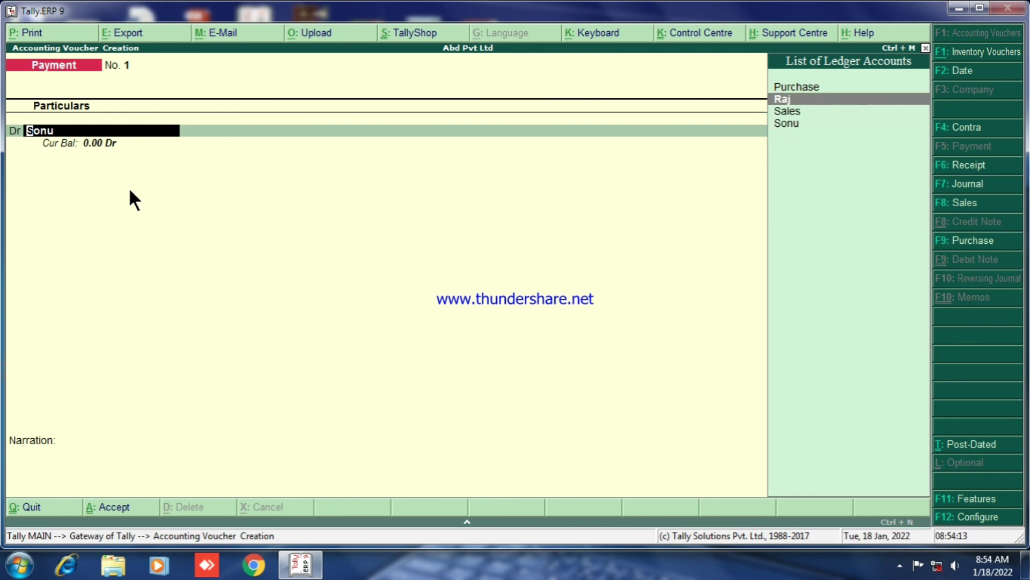
key(Return)
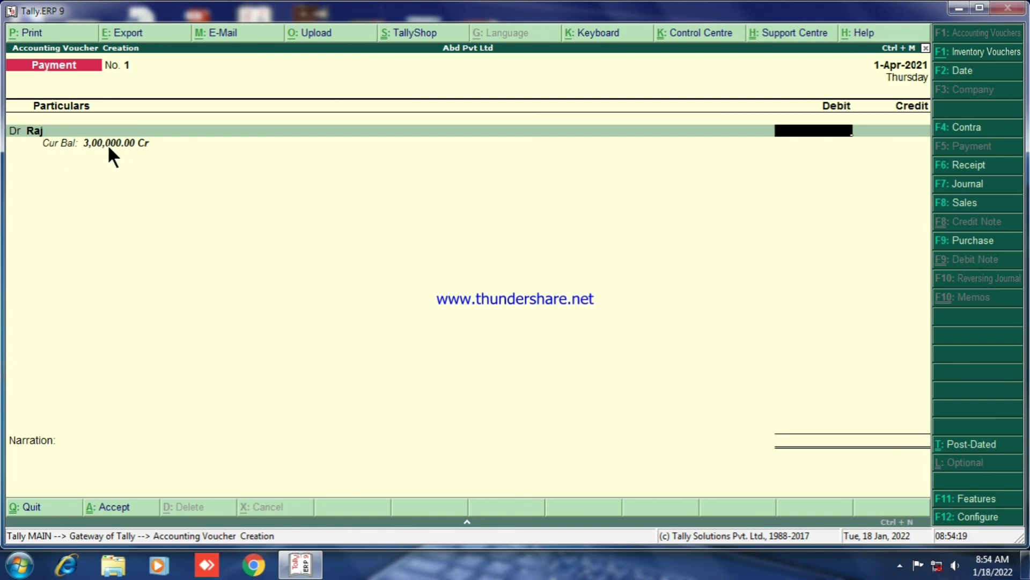
text(3,00,0)
text(00000)
key(Return)
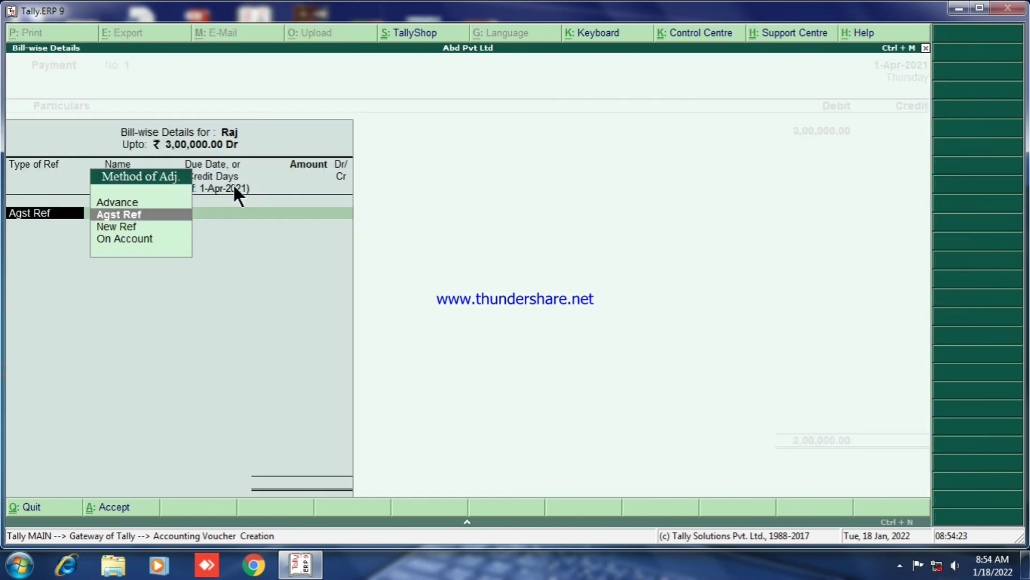
- Adjust the payment as Agst Ref against the supplier's pending bill dated 1-Apr-2021 for the full amount
key(Return)
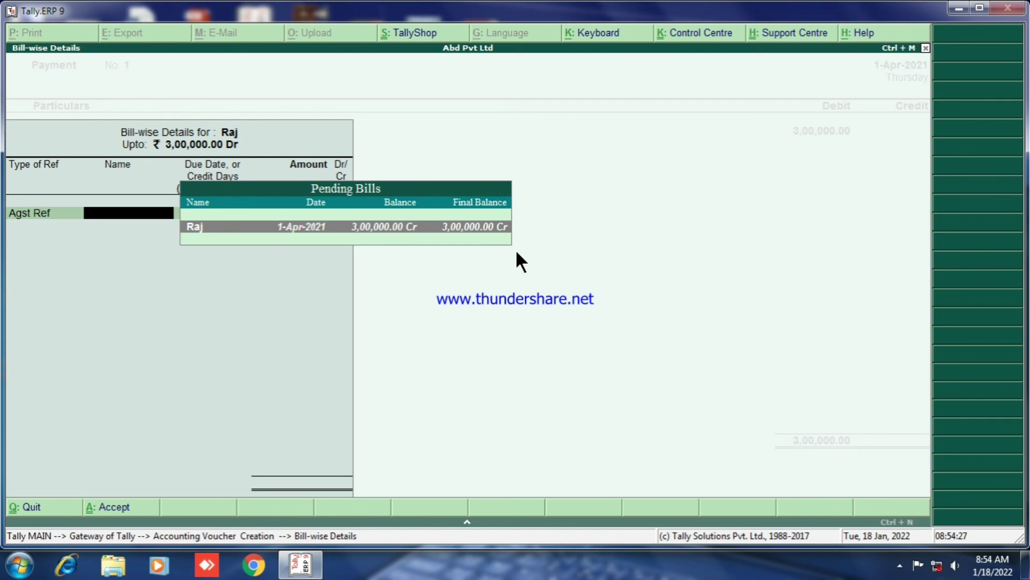
key(Return)
key(Return)
key(Return)
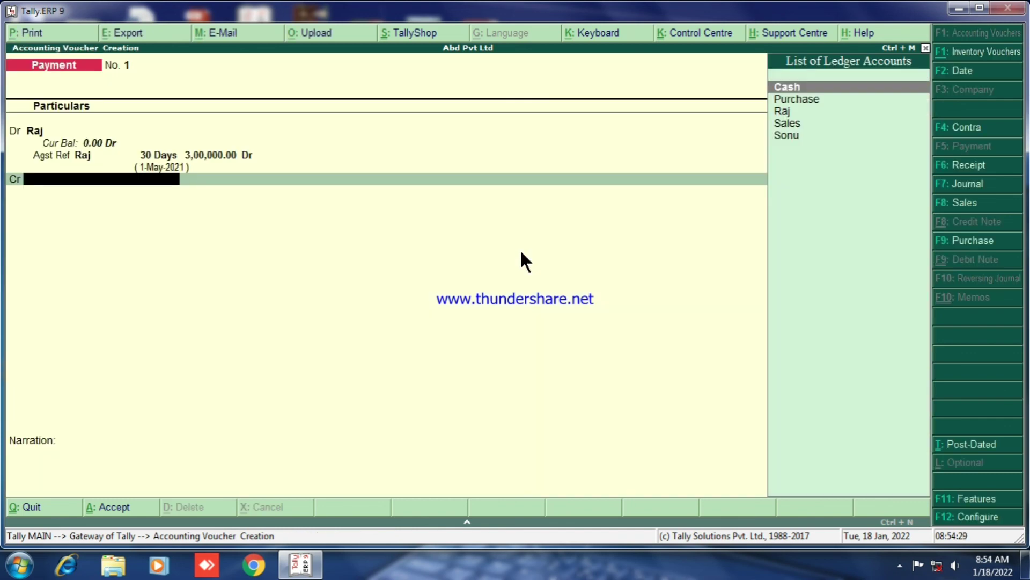
- Credit the Cash ledger with 3,00,000 in the payment voucher
key(Down)
key(Down)
key(Up)
key(Up)
key(Return)
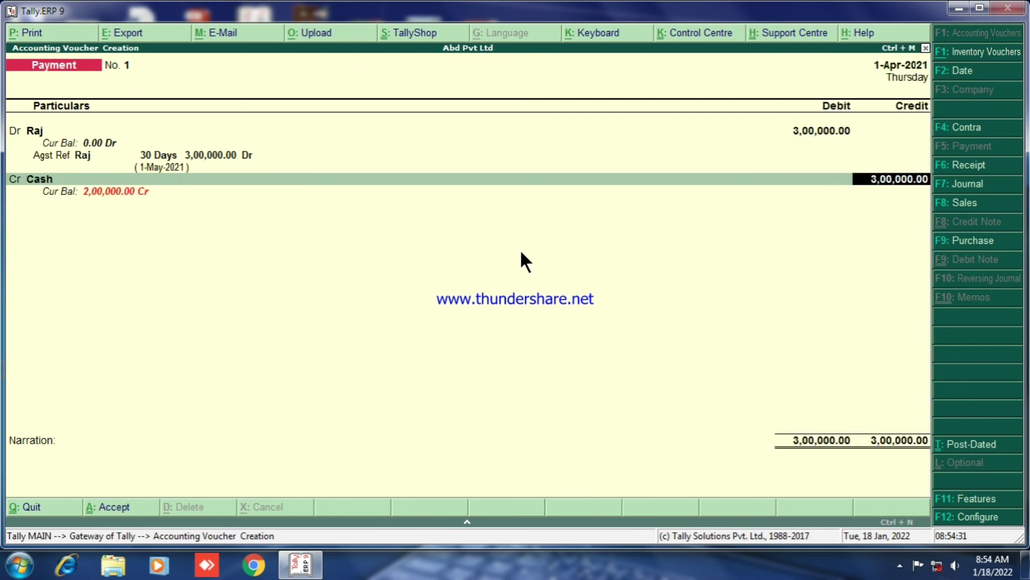
key(Return)
key(Return)
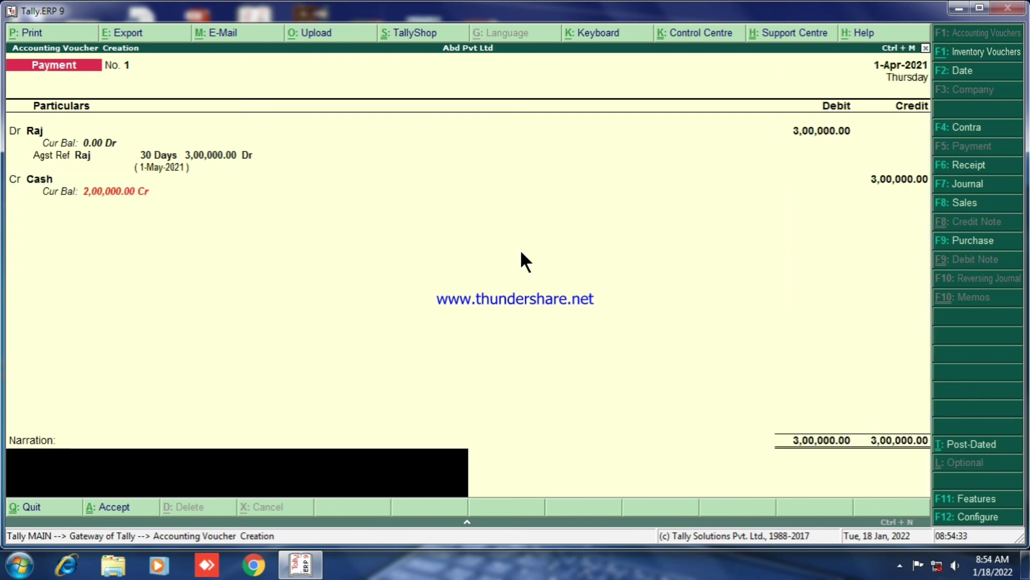
- Enter the narration "being cash paid to" plus the supplier's name and save the payment voucher
text(being cash paid to)
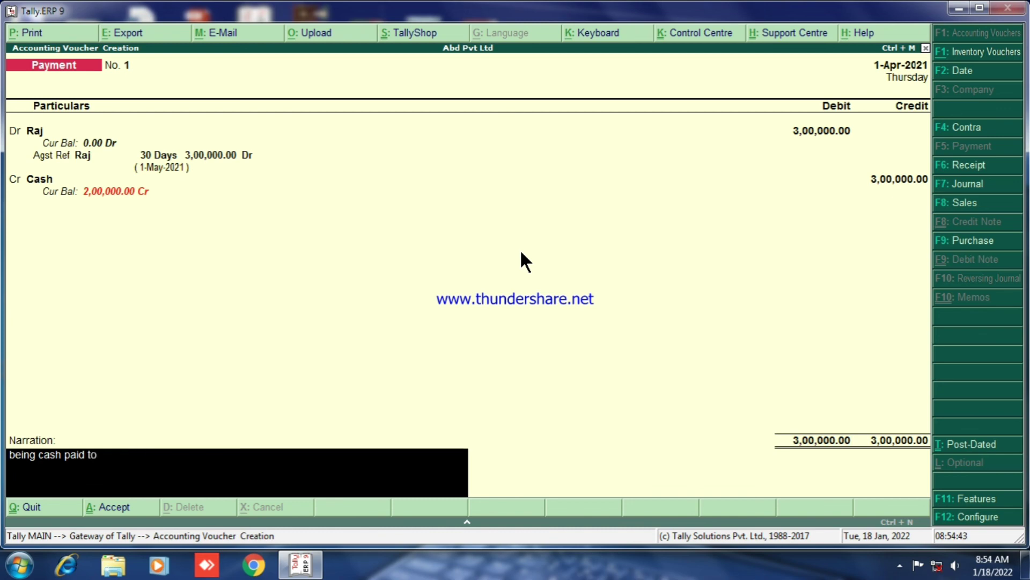
text( raj)
key(Return)
key(Return)
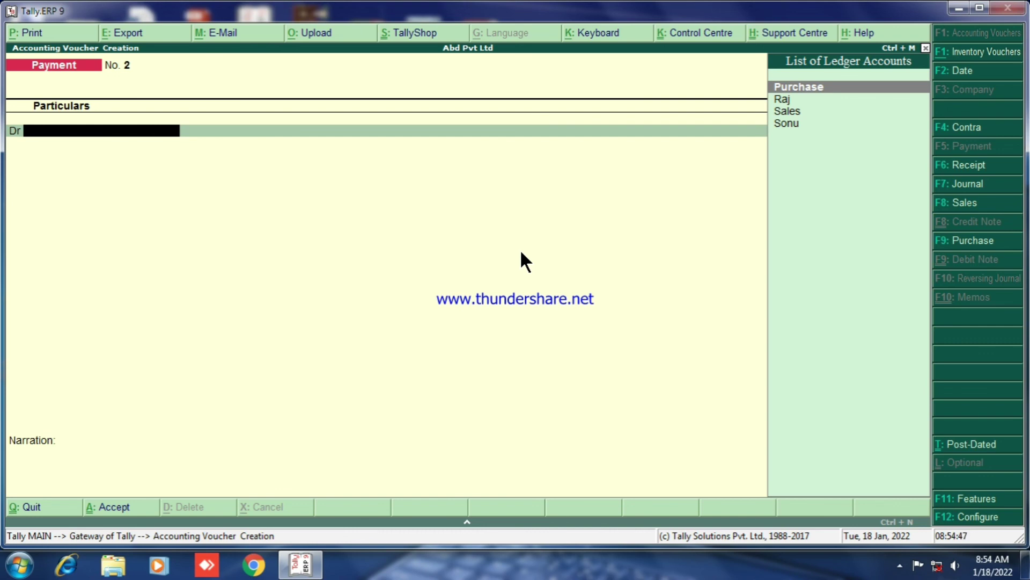
- Select the supplier's ledger in a new payment voucher to check its current balance
key(Down)
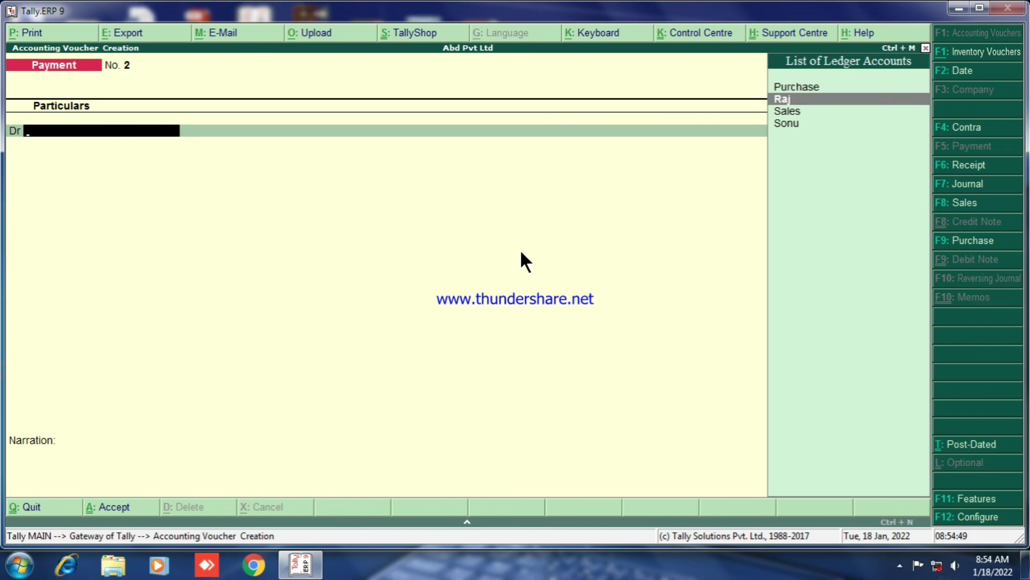
key(Return)
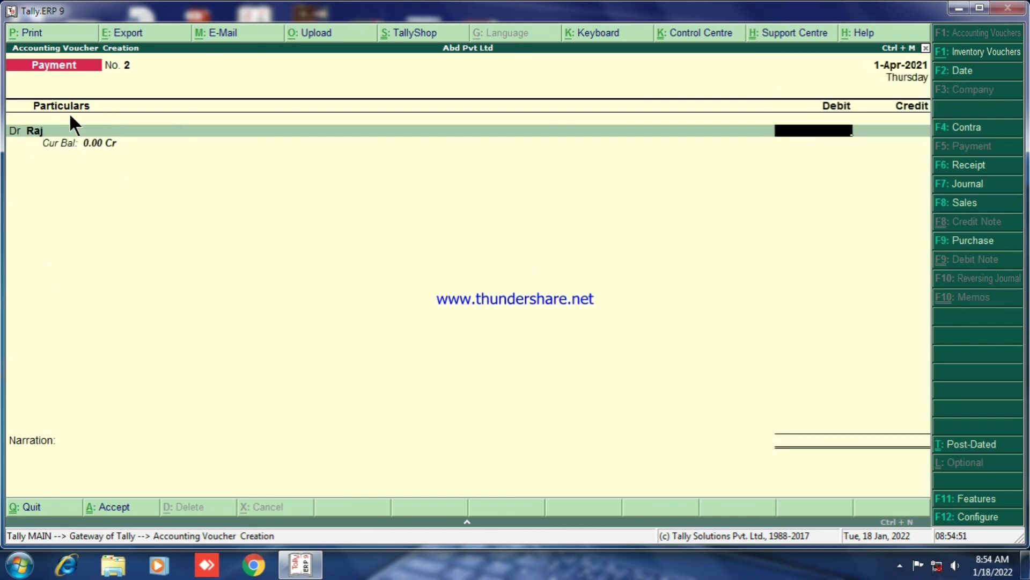